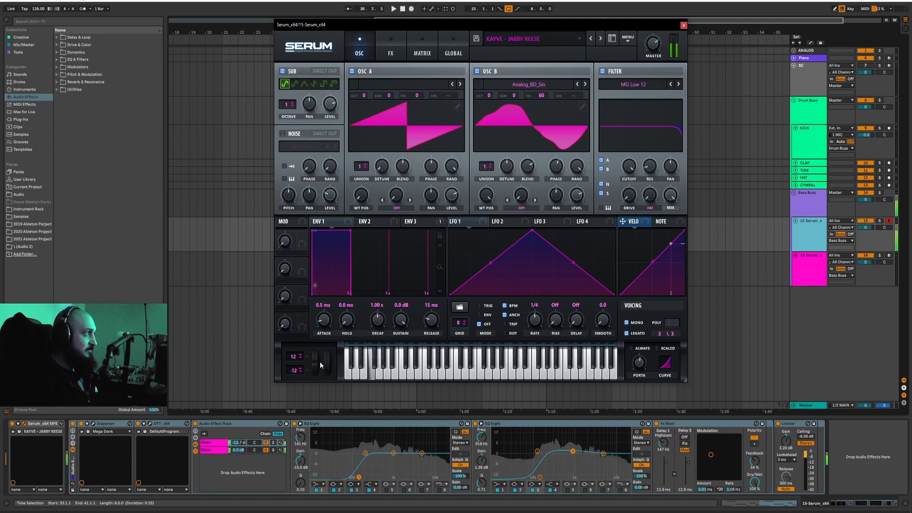
Audition the finished KAYVE - JABBY REESE bass patch while sweeping its pitch bend.
{"action": "left_click_drag", "start_coordinate": [317, 363], "coordinate": [298, 262]}
{"action": "mouse_move", "coordinate": [314, 361]}
{"action": "left_mouse_down"}
{"action": "mouse_move", "coordinate": [317, 393]}
{"action": "mouse_move", "coordinate": [313, 363]}
{"action": "left_mouse_up"}
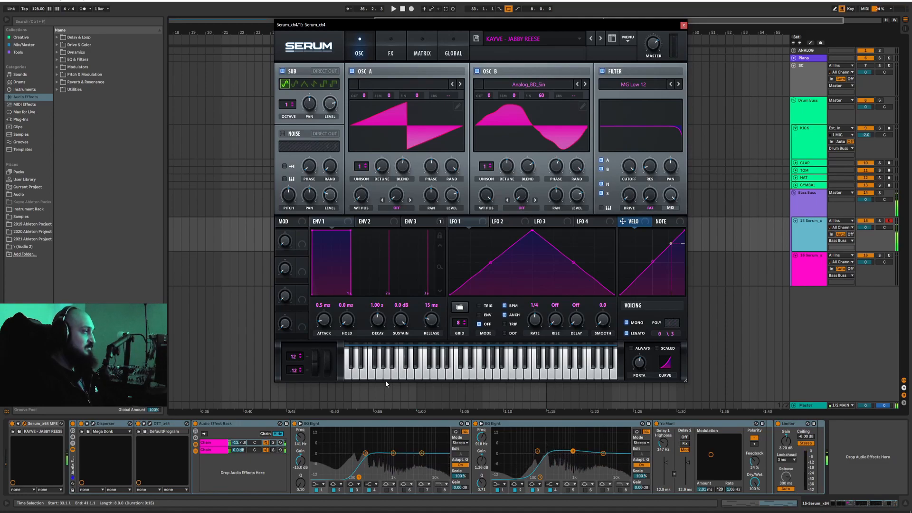
{"action": "left_click_drag", "start_coordinate": [511, 26], "coordinate": [514, 33]}
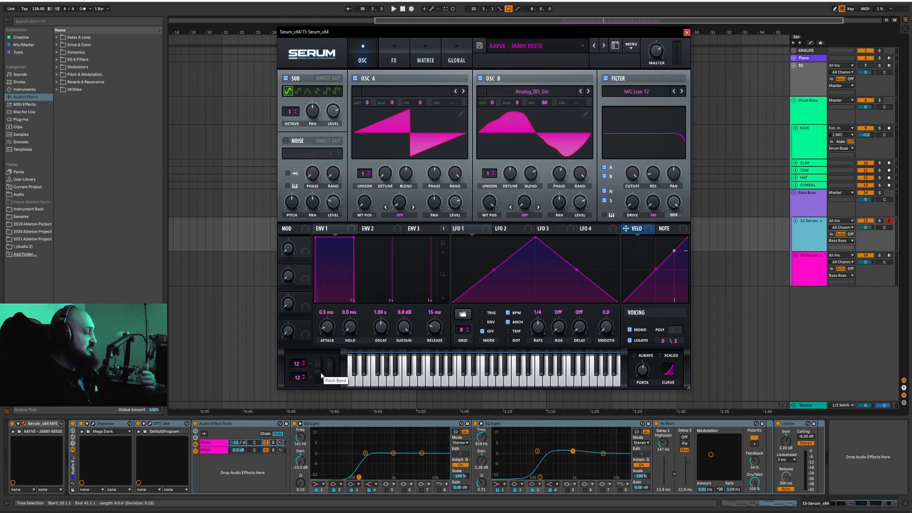
{"action": "left_click_drag", "start_coordinate": [319, 371], "coordinate": [316, 275]}
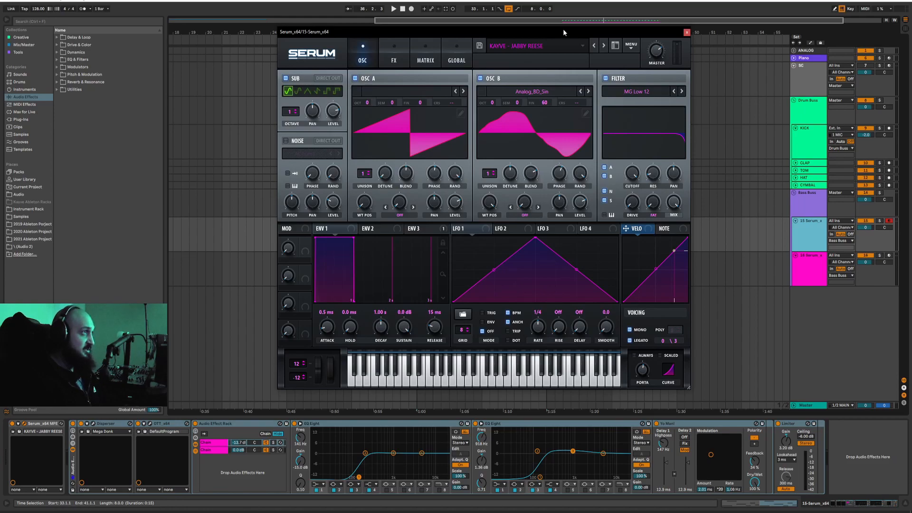
{"action": "left_click_drag", "start_coordinate": [563, 29], "coordinate": [555, 29]}
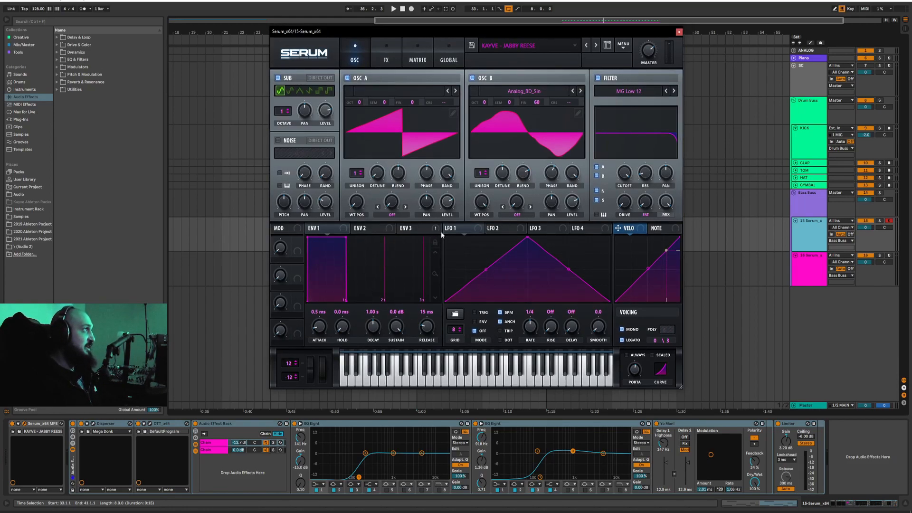
Close the finished bass patch and open the blank Serum instance on the 16-Serum track.
{"action": "mouse_move", "coordinate": [436, 230]}
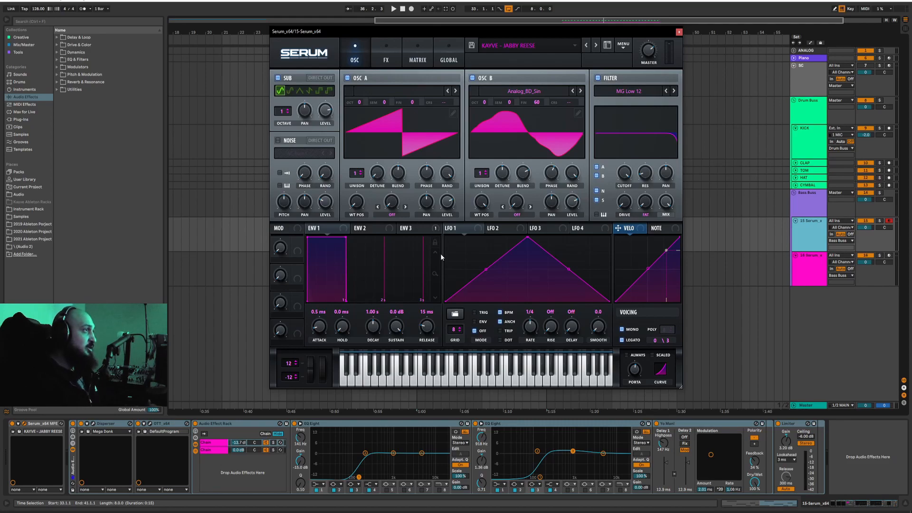
{"action": "left_click", "coordinate": [679, 32]}
{"action": "left_click", "coordinate": [800, 254]}
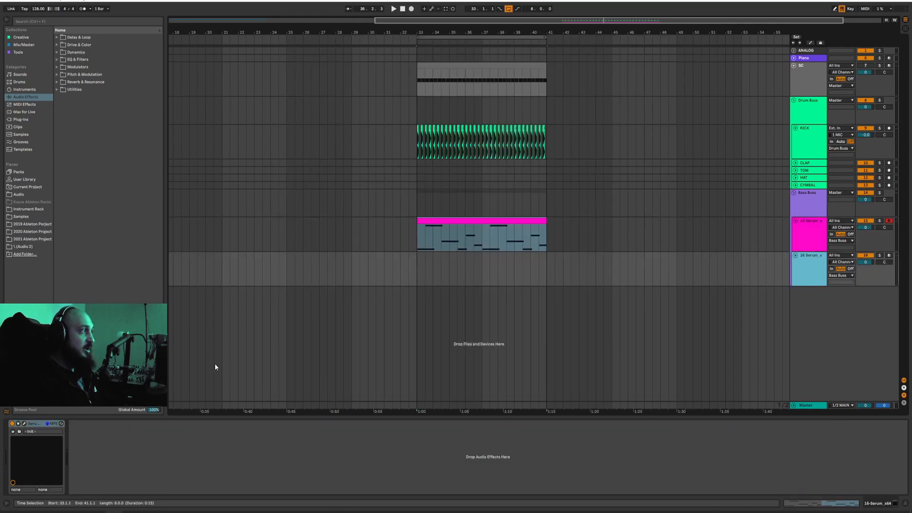
{"action": "left_click", "coordinate": [24, 424]}
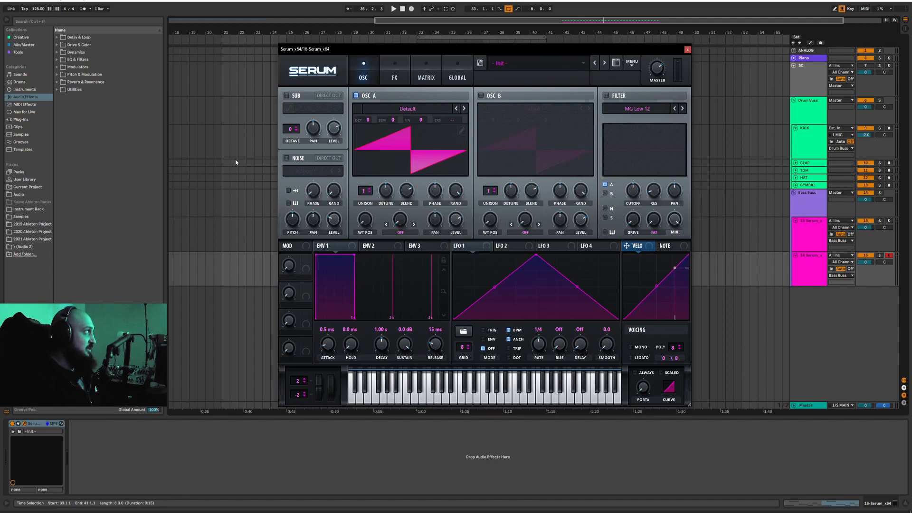
Find the Utility effect in the browser and add it after Serum on the 16-Serum track.
{"action": "key", "text": "ctrl+f"}
{"action": "type", "text": "utli"}
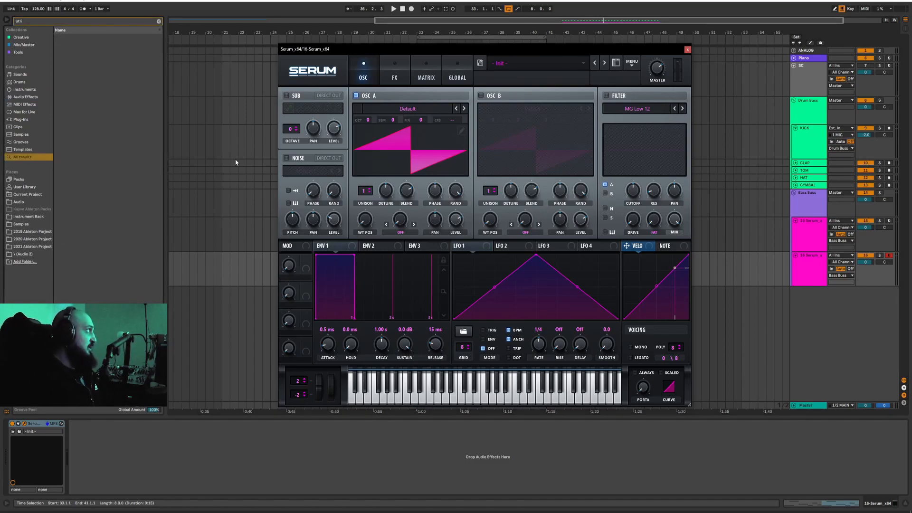
{"action": "key", "text": "Down"}
{"action": "key", "text": "Return"}
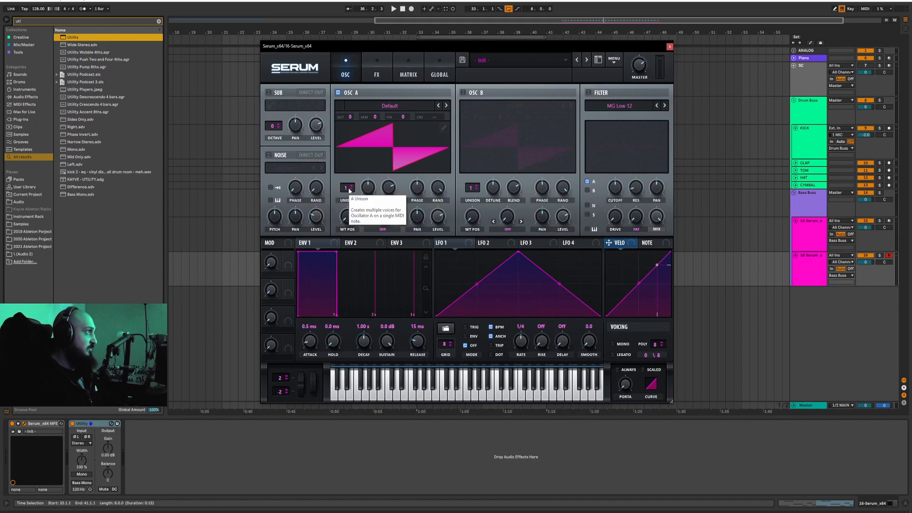
Set oscillator A to 7 unison voices and compare its sound with the finished bass on the 15-Serum track.
{"action": "left_click_drag", "start_coordinate": [348, 190], "coordinate": [357, 151]}
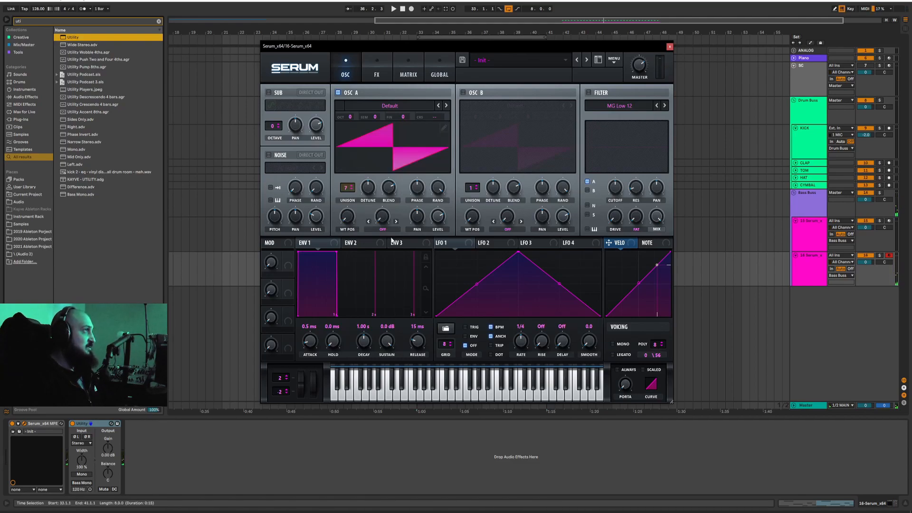
{"action": "left_click", "coordinate": [887, 222]}
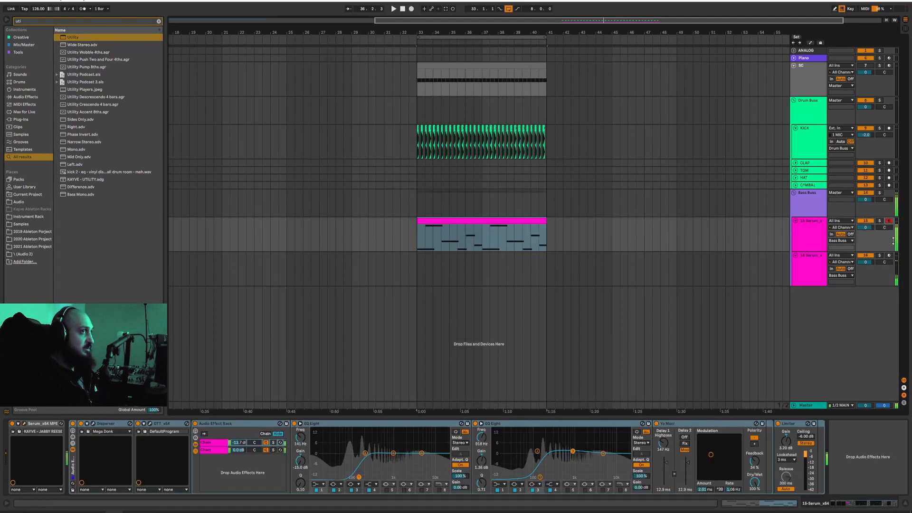
{"action": "left_click", "coordinate": [888, 256]}
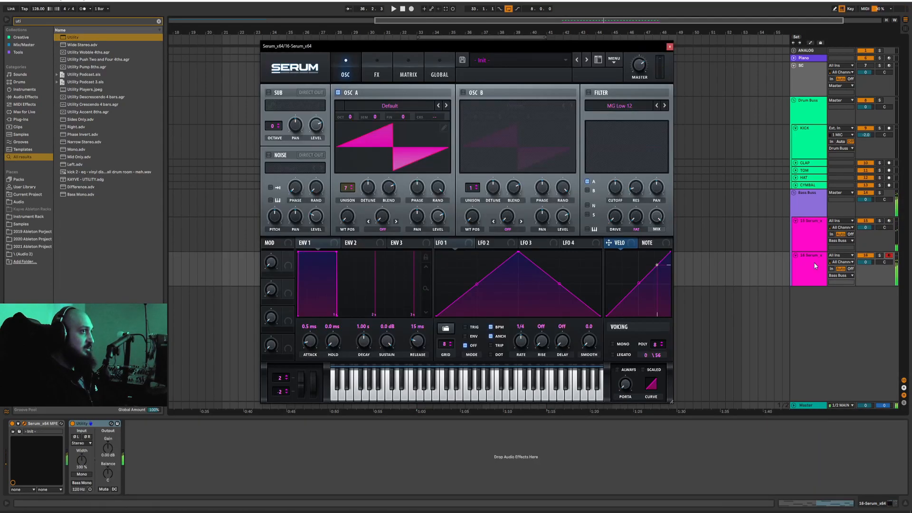
{"action": "left_click_drag", "start_coordinate": [432, 51], "coordinate": [448, 51]}
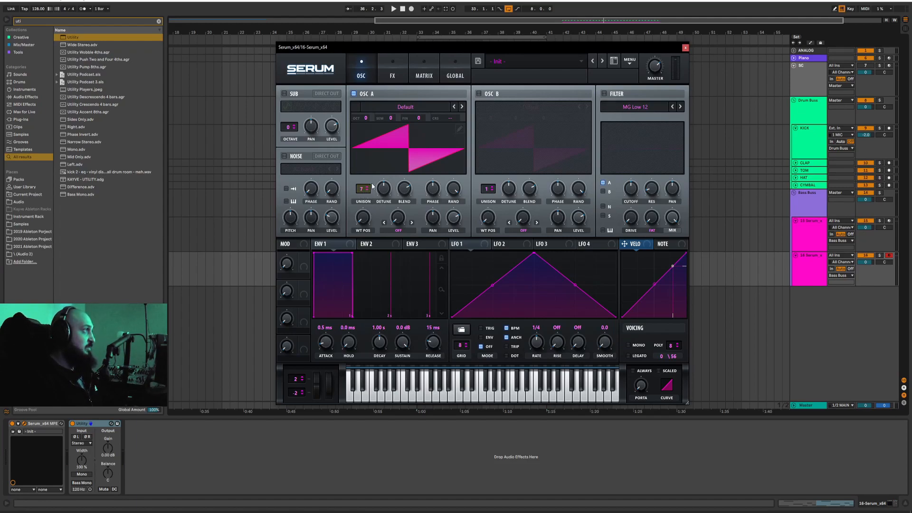
Toggle Utility's Mono option to compare the seven-voice sound in mono and stereo, then reset oscillator A's unison to 1 voice.
{"action": "left_click", "coordinate": [79, 474]}
{"action": "key", "text": "g"}
{"action": "left_click", "coordinate": [83, 475]}
{"action": "left_click", "coordinate": [83, 475]}
{"action": "key", "text": "f"}
{"action": "left_click", "coordinate": [83, 475]}
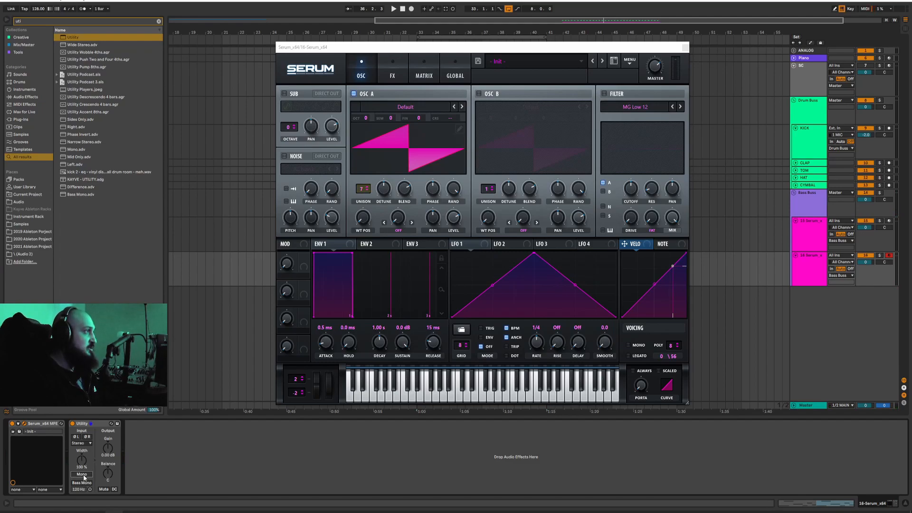
{"action": "left_click", "coordinate": [82, 474]}
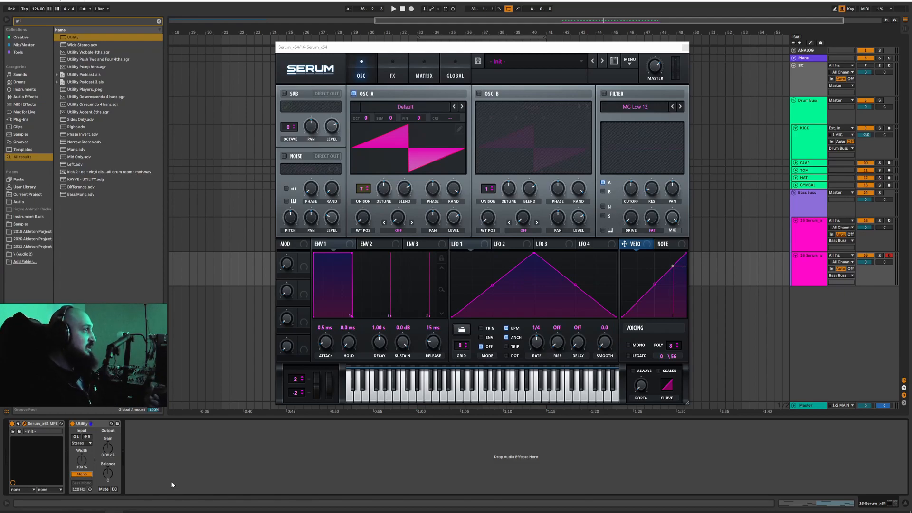
{"action": "left_click", "coordinate": [93, 424]}
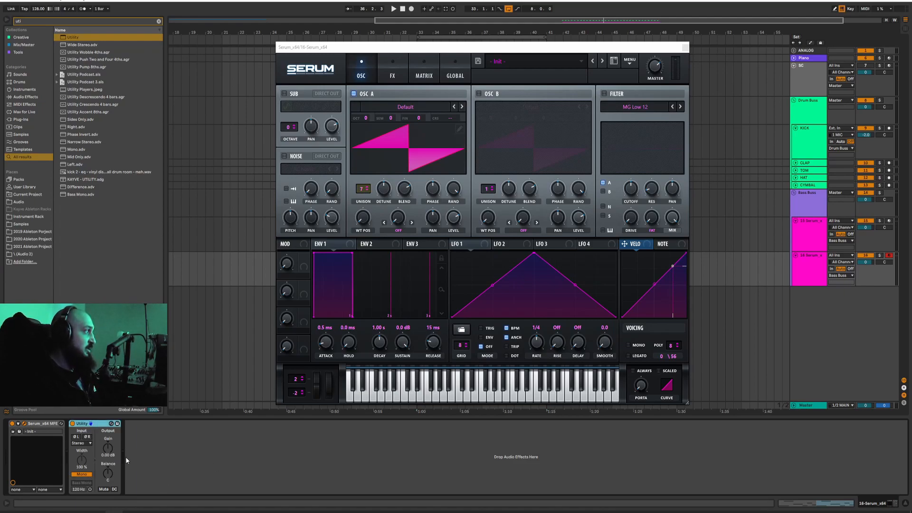
{"action": "left_click", "coordinate": [82, 475]}
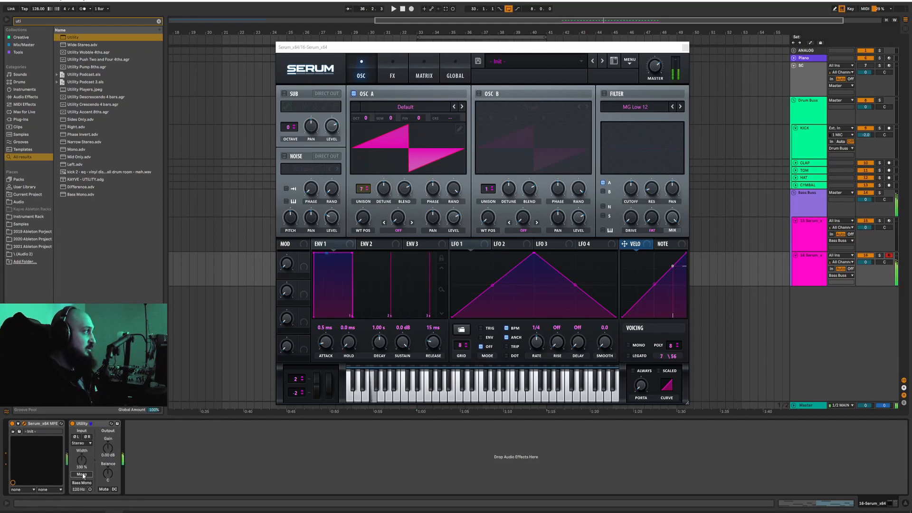
{"action": "left_click", "coordinate": [82, 474]}
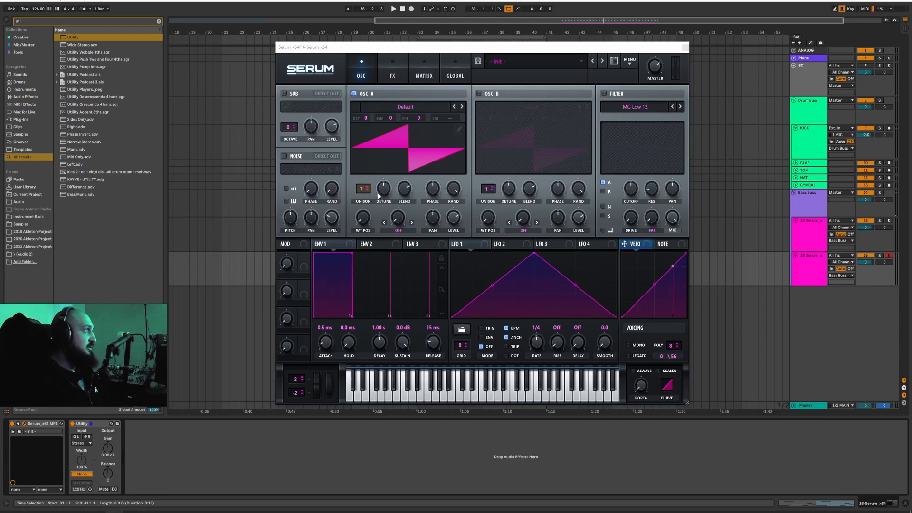
{"action": "left_click", "coordinate": [399, 189]}
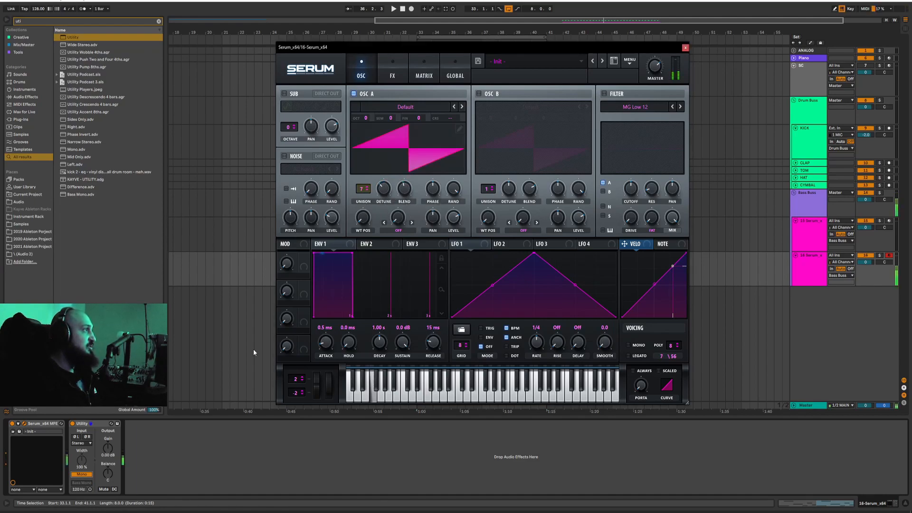
{"action": "left_click", "coordinate": [81, 474]}
{"action": "left_click", "coordinate": [82, 475]}
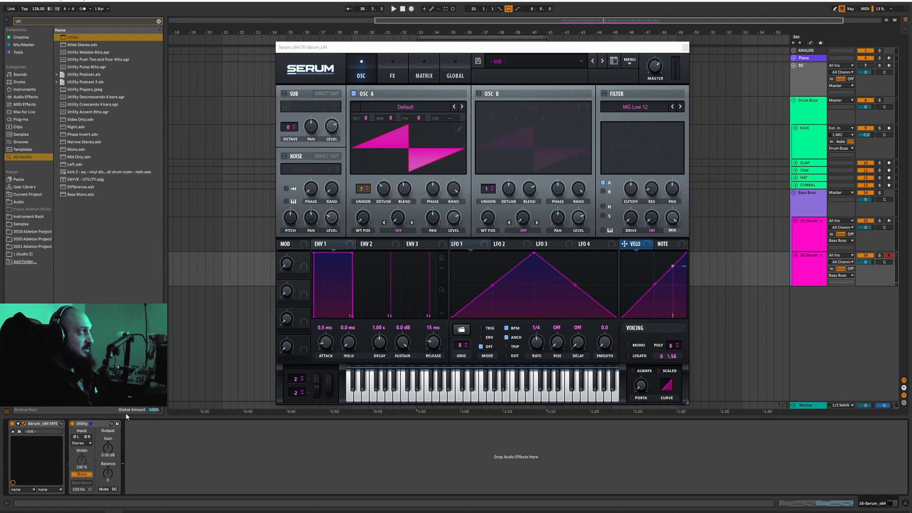
{"action": "left_click", "coordinate": [96, 423]}
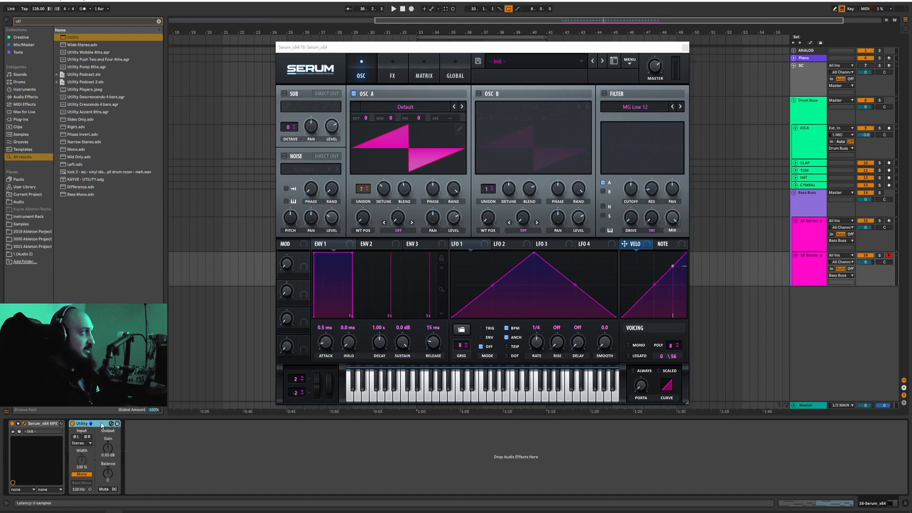
{"action": "left_click", "coordinate": [82, 474]}
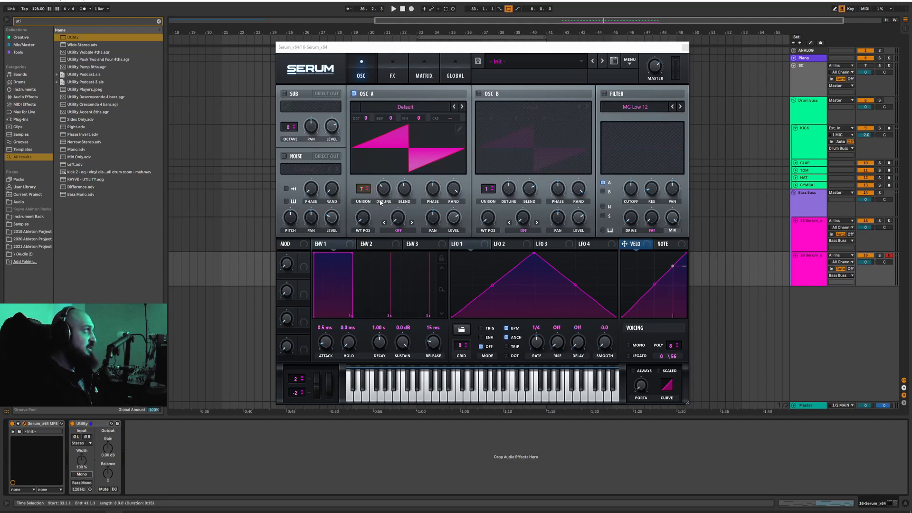
{"action": "left_click_drag", "start_coordinate": [368, 190], "coordinate": [360, 252]}
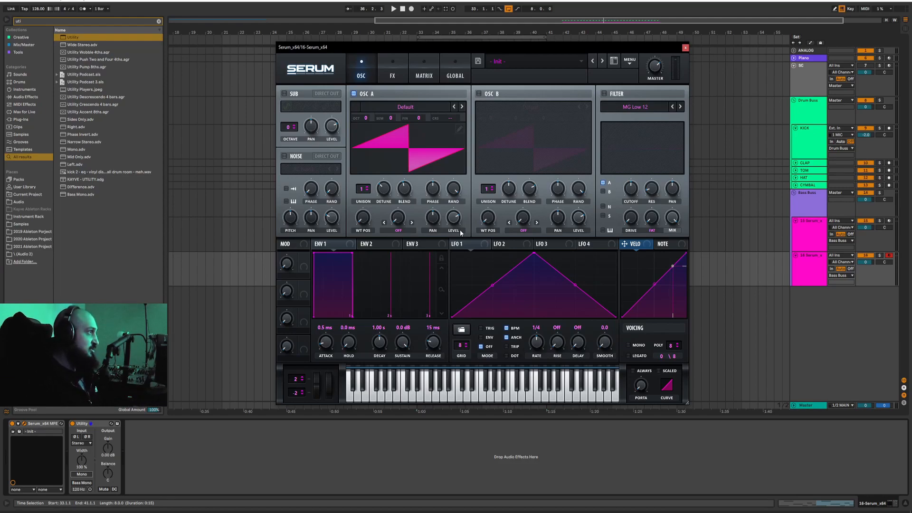
Enable oscillator B with its default saw wave and set its fine tuning to 60.
{"action": "left_click_drag", "start_coordinate": [496, 47], "coordinate": [495, 54]}
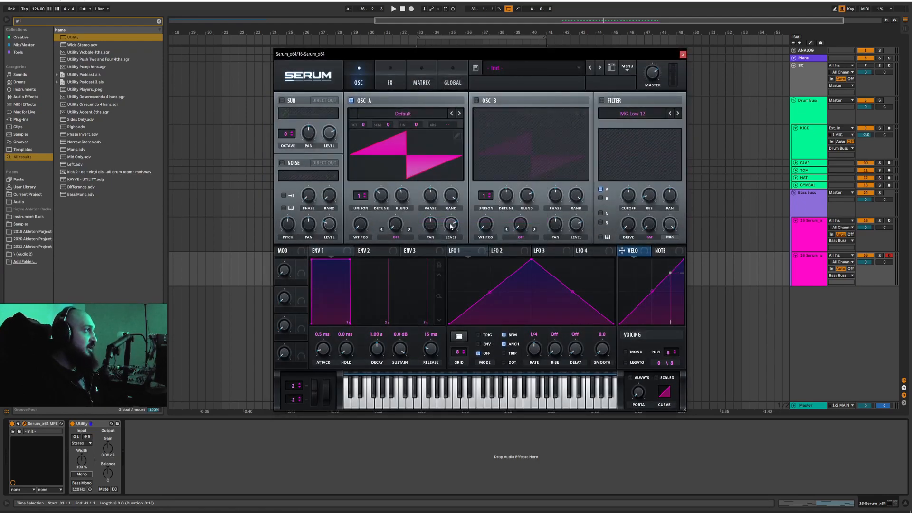
{"action": "left_click", "coordinate": [488, 102]}
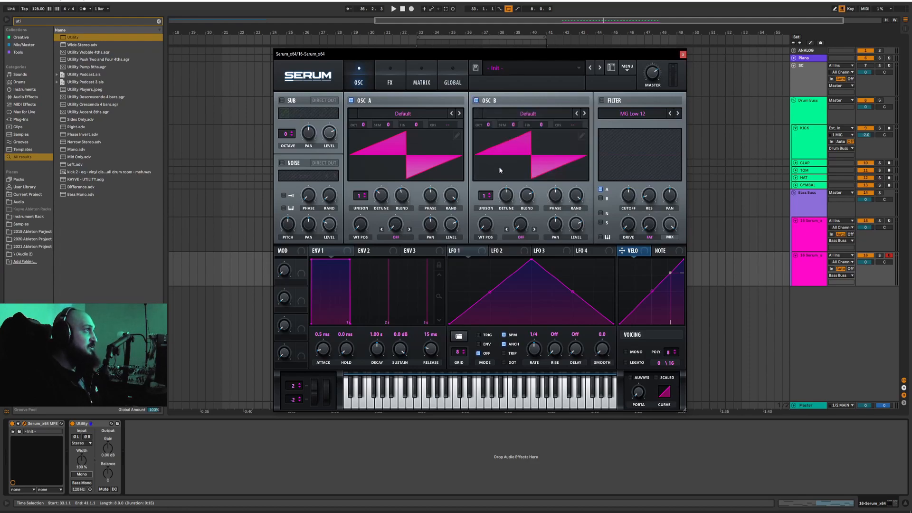
{"action": "double_click", "coordinate": [540, 126]}
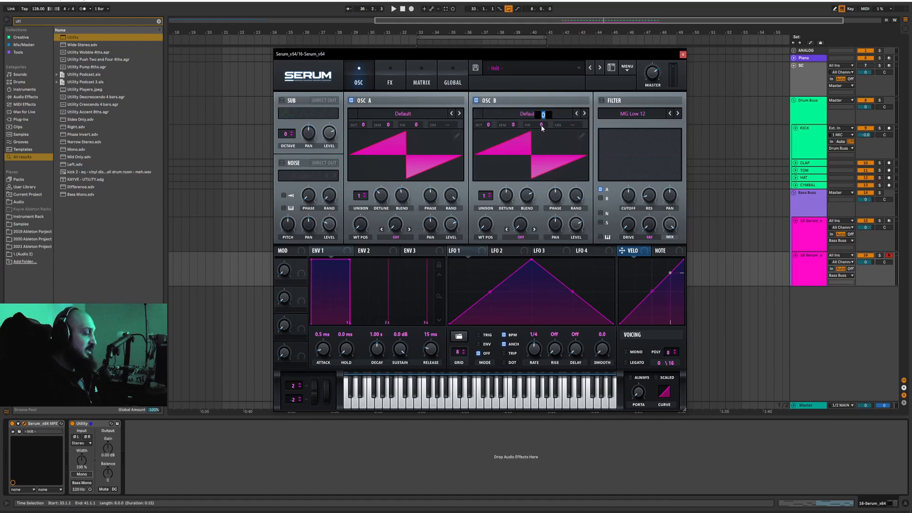
{"action": "type", "text": "60"}
{"action": "key", "text": "Return"}
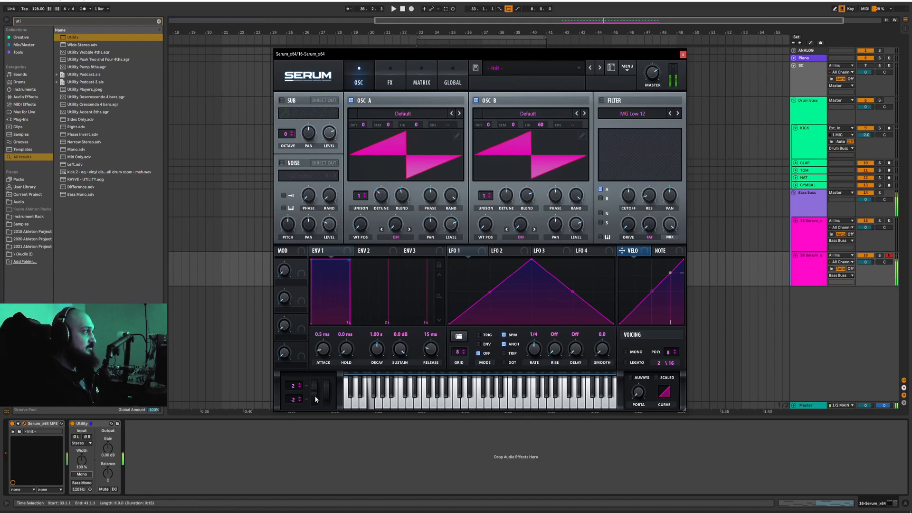
Set the pitch bend range to 12 up and -12 down, and test it by bending a held note upward.
{"action": "double_click", "coordinate": [296, 388]}
{"action": "type", "text": "12"}
{"action": "key", "text": "Return"}
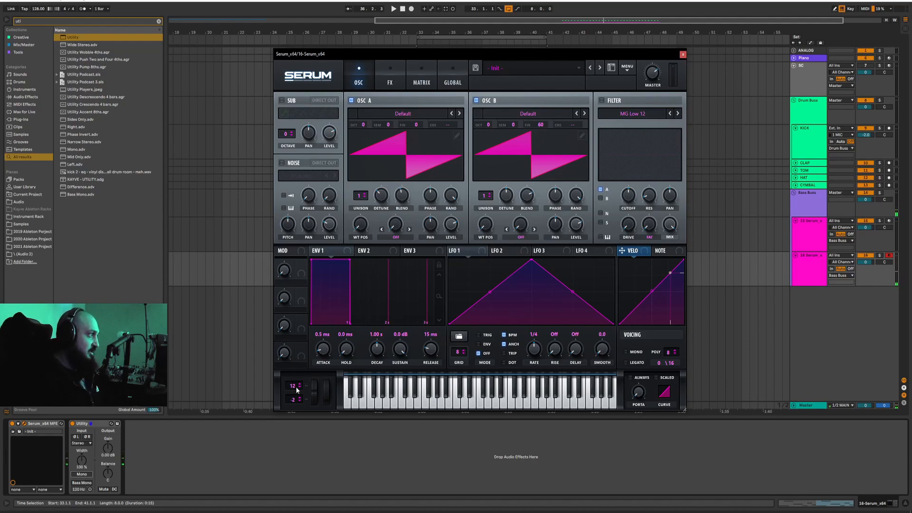
{"action": "double_click", "coordinate": [293, 400]}
{"action": "type", "text": "-12"}
{"action": "key", "text": "Return"}
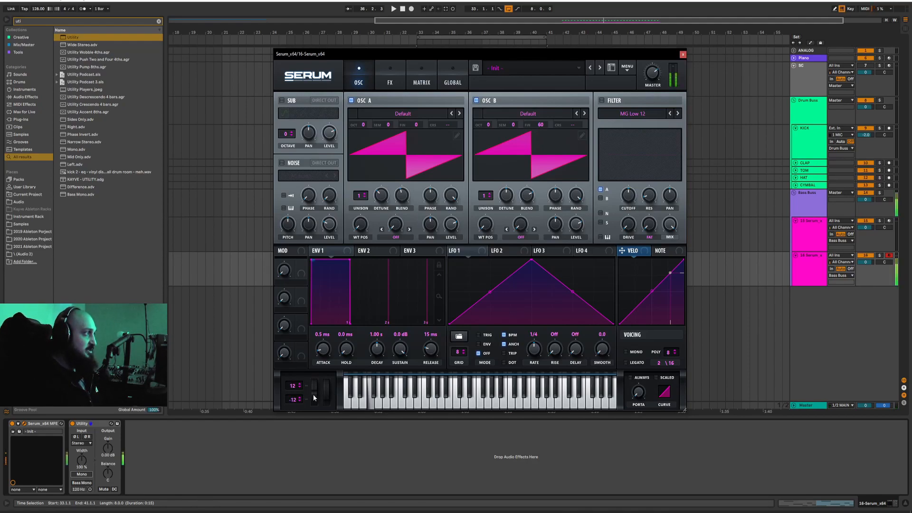
{"action": "left_click_drag", "start_coordinate": [313, 394], "coordinate": [320, 293]}
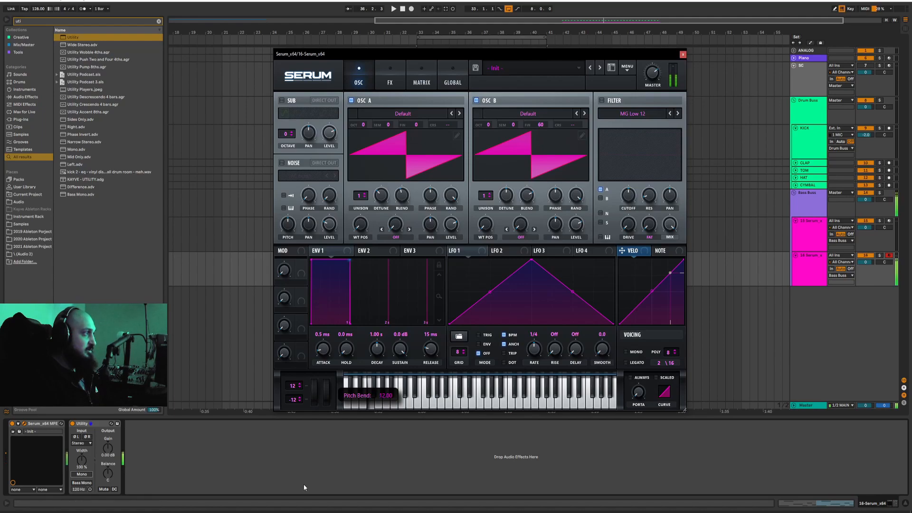
Play the finished bass patch on the 15-Serum track for comparison and return to the 16-Serum patch.
{"action": "left_click", "coordinate": [889, 221]}
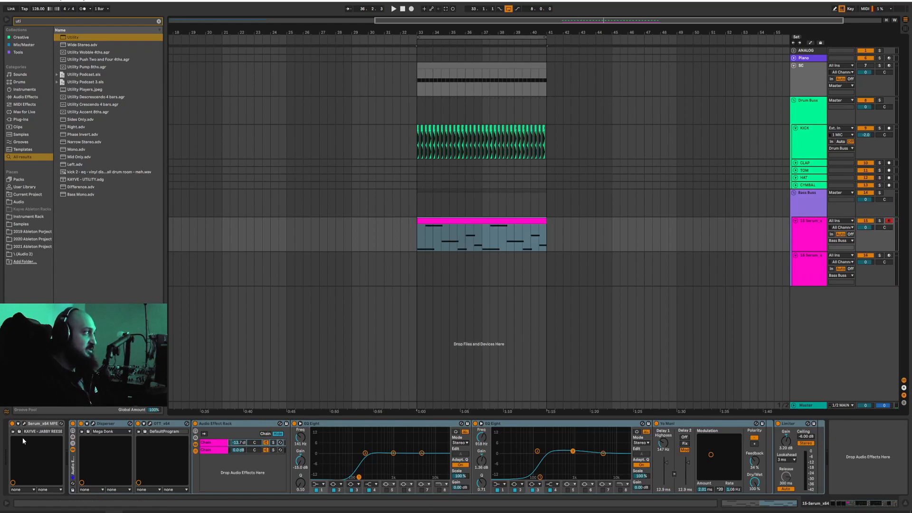
{"action": "left_click", "coordinate": [25, 423]}
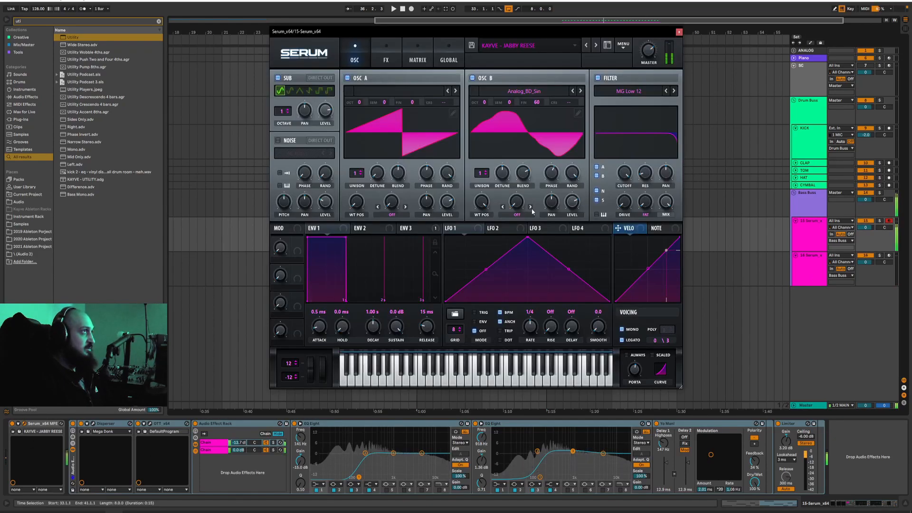
{"action": "left_click", "coordinate": [678, 32]}
{"action": "left_click", "coordinate": [771, 277]}
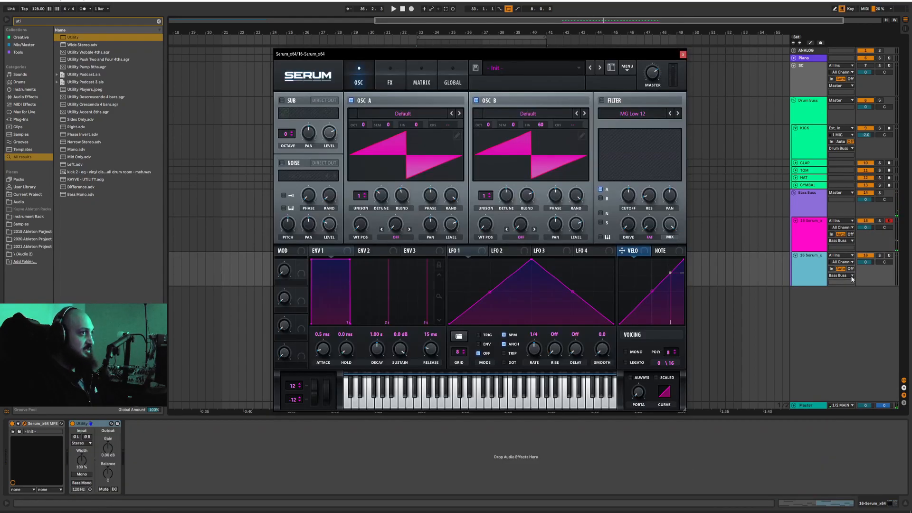
{"action": "mouse_move", "coordinate": [518, 54]}
{"action": "left_mouse_down"}
{"action": "mouse_move", "coordinate": [508, 58]}
{"action": "mouse_move", "coordinate": [535, 58]}
{"action": "mouse_move", "coordinate": [509, 57]}
{"action": "left_mouse_up"}
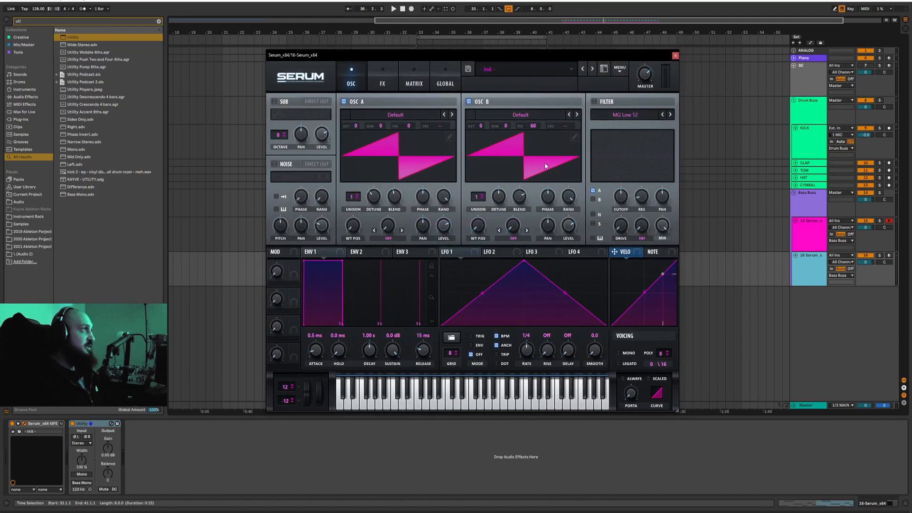
Add the Spectrum analyzer after Utility, expand its display, and shrink and move the Serum window above it.
{"action": "key", "text": "ctrl+f"}
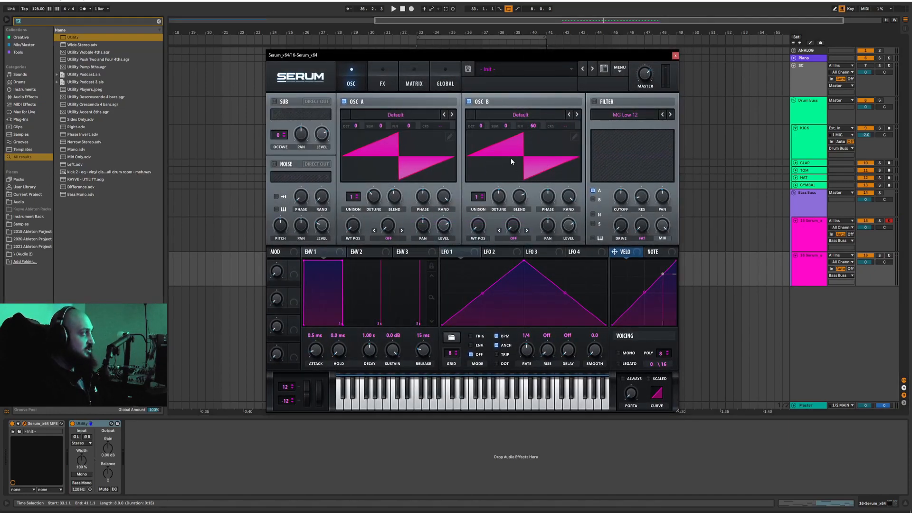
{"action": "type", "text": "saw"}
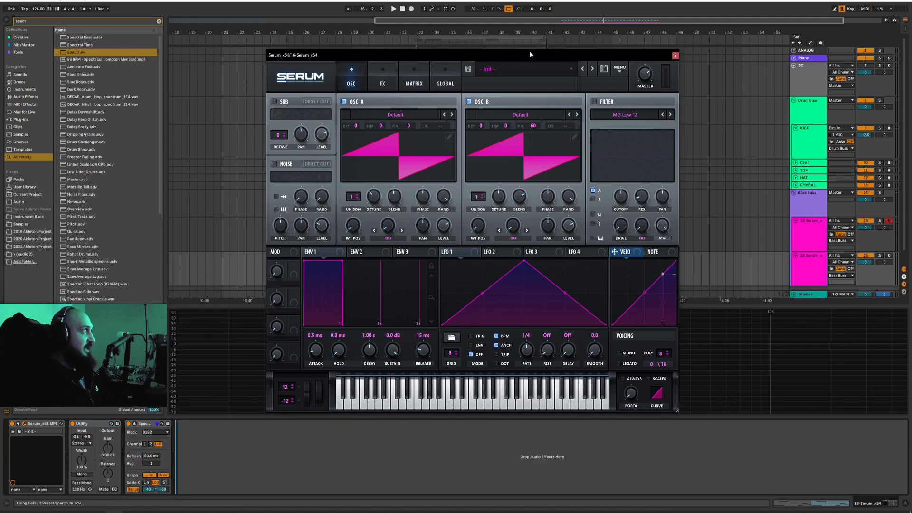
{"action": "left_click_drag", "start_coordinate": [529, 51], "coordinate": [552, 18]}
{"action": "left_click_drag", "start_coordinate": [703, 382], "coordinate": [642, 265]}
{"action": "left_click_drag", "start_coordinate": [565, 216], "coordinate": [569, 247]}
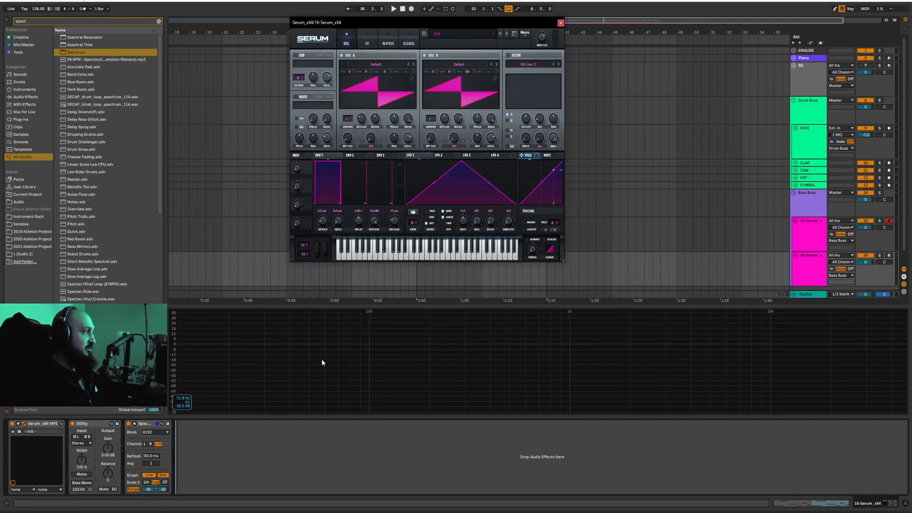
Turn off oscillator B and examine the harmonics of oscillator A's saw wave on the spectrum display.
{"action": "left_click", "coordinate": [430, 56]}
{"action": "left_click_drag", "start_coordinate": [432, 23], "coordinate": [458, 54]}
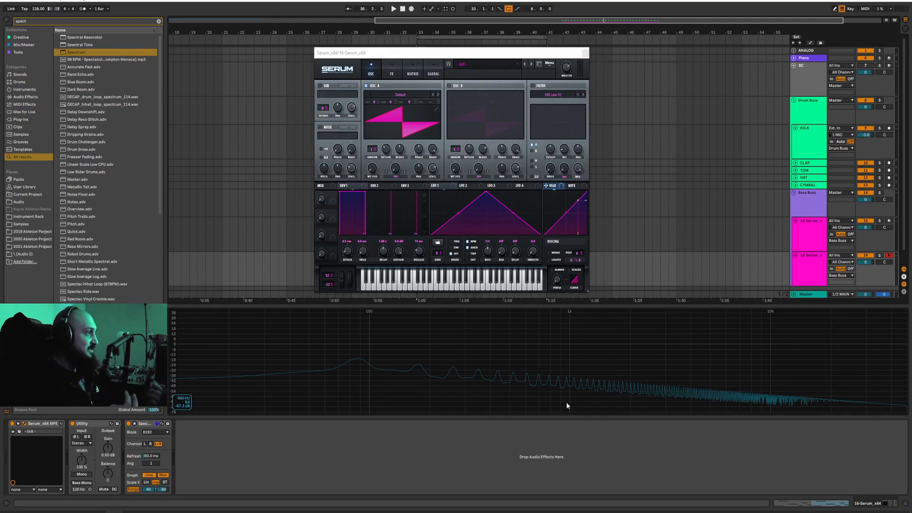
{"action": "left_click_drag", "start_coordinate": [425, 55], "coordinate": [429, 52]}
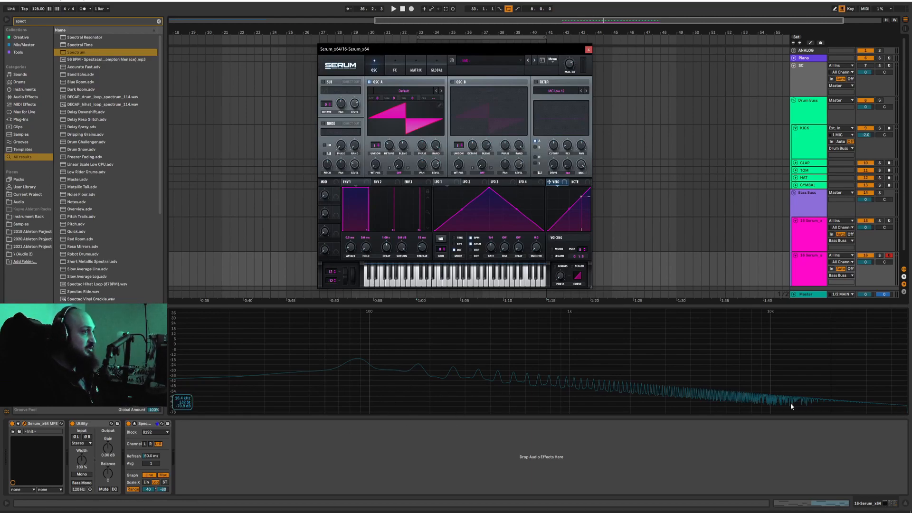
{"action": "left_click", "coordinate": [394, 405]}
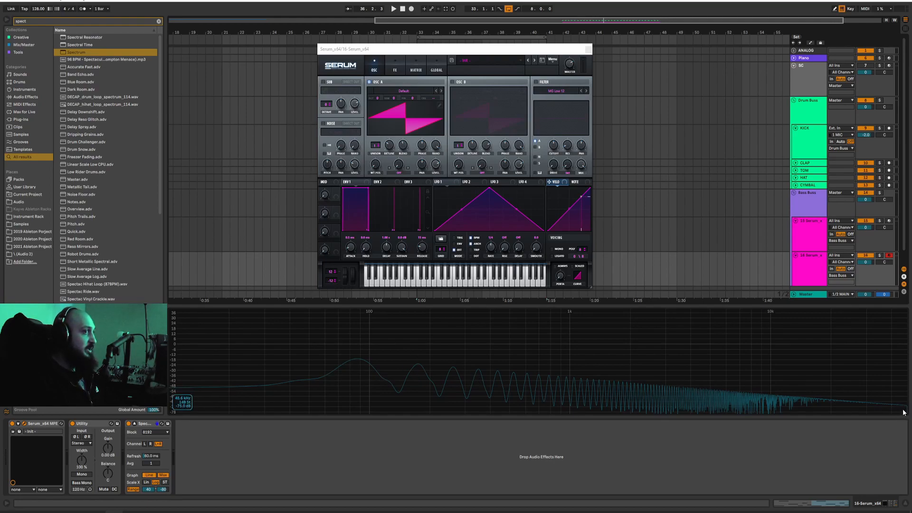
Try the analog Basic Shapes wavetable's sine on oscillator A, examine its spectrum, and reopen the wavetable choices.
{"action": "left_click", "coordinate": [390, 90]}
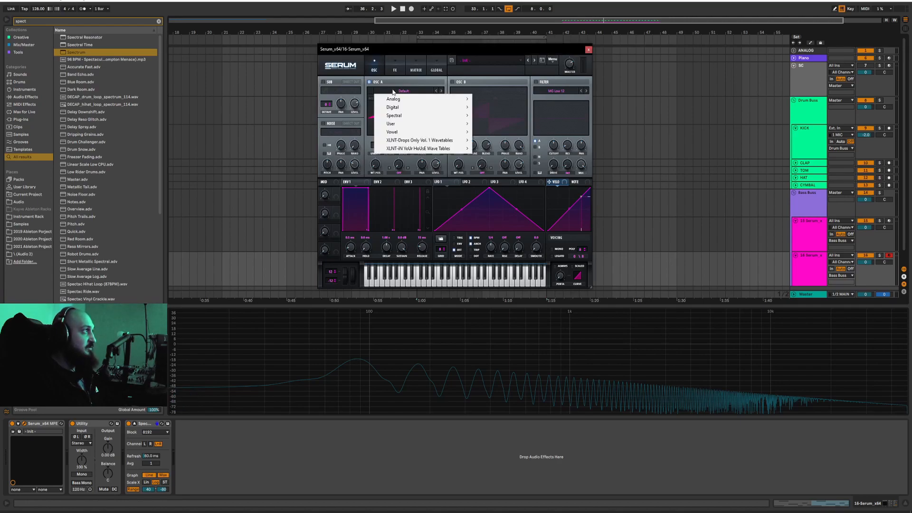
{"action": "mouse_move", "coordinate": [416, 100]}
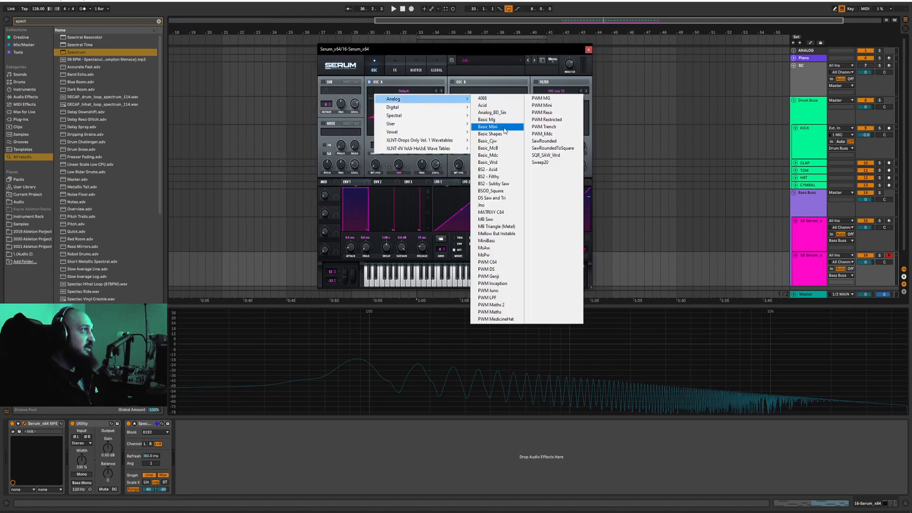
{"action": "left_click", "coordinate": [505, 128]}
{"action": "left_click", "coordinate": [436, 91]}
{"action": "left_click", "coordinate": [460, 350]}
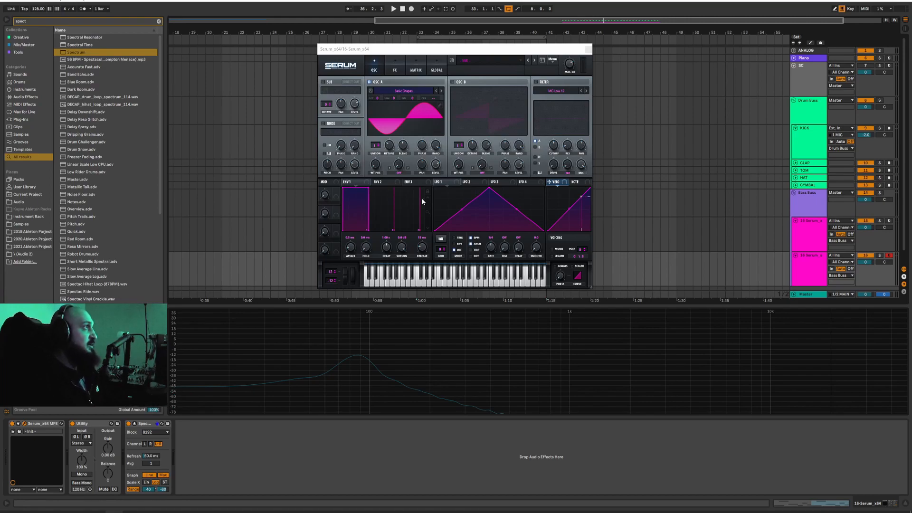
{"action": "left_click", "coordinate": [420, 91]}
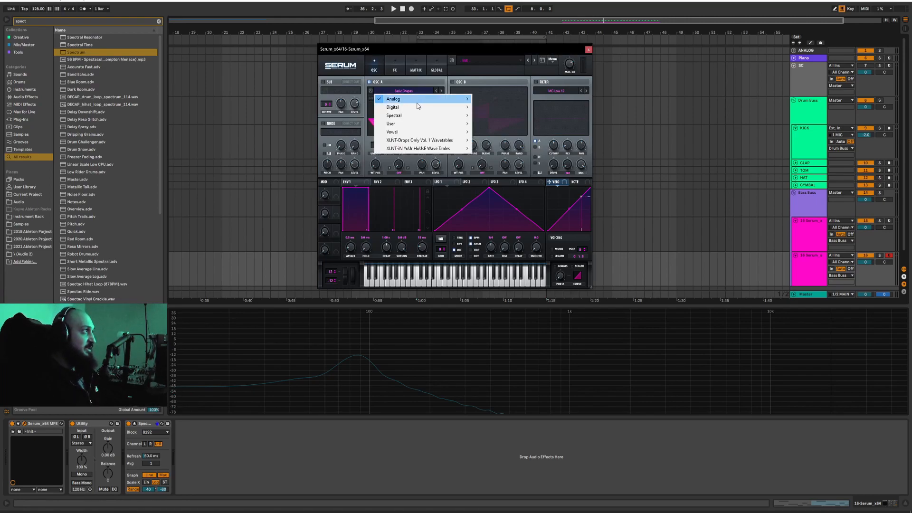
{"action": "mouse_move", "coordinate": [418, 108]}
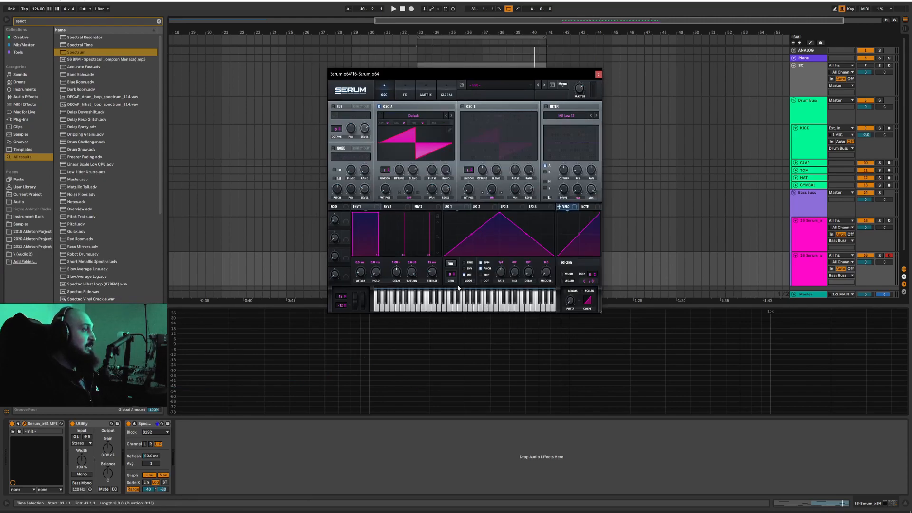
Enable oscillator B with its default saw wave and set its fine tuning to 60.
{"action": "left_click", "coordinate": [463, 107]}
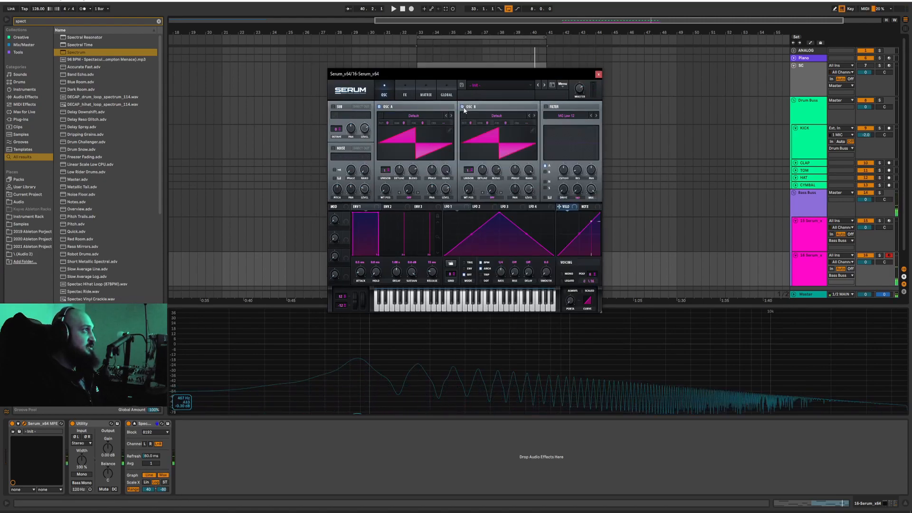
{"action": "left_click_drag", "start_coordinate": [509, 122], "coordinate": [508, 116]}
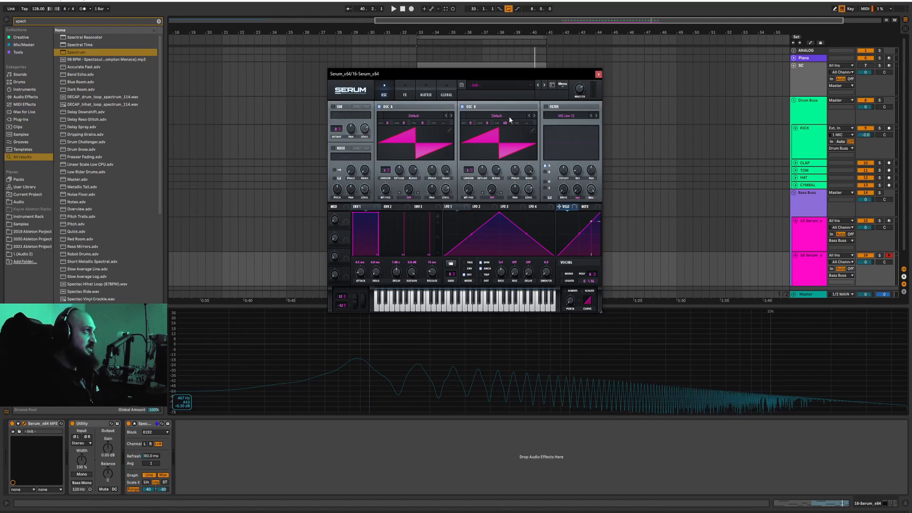
{"action": "left_click_drag", "start_coordinate": [514, 74], "coordinate": [517, 69]}
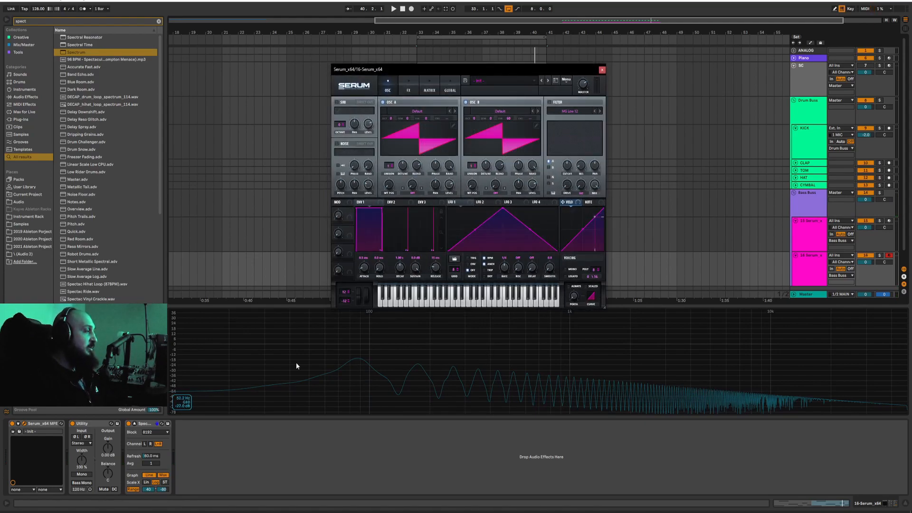
Play the two detuned saws with a pitch bend and examine their harmonics on the spectrum display.
{"action": "left_click", "coordinate": [527, 391]}
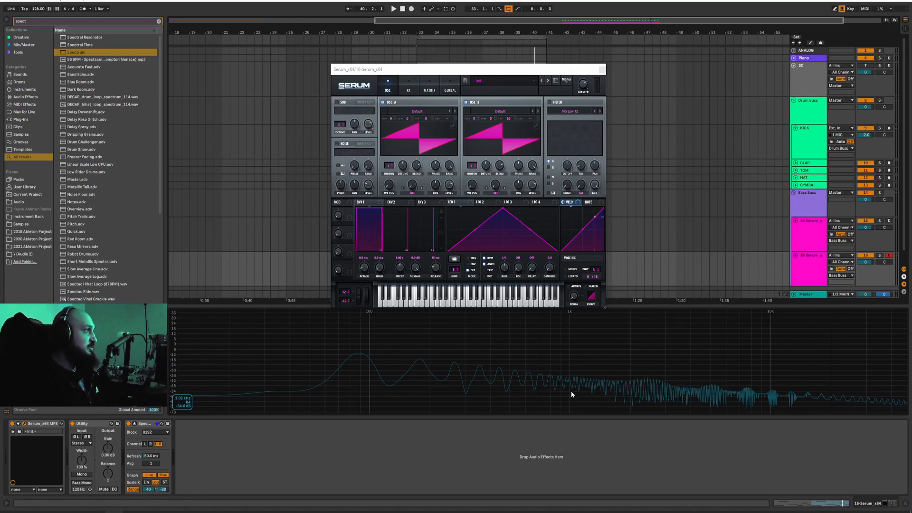
{"action": "left_click_drag", "start_coordinate": [364, 302], "coordinate": [359, 261]}
{"action": "left_click", "coordinate": [474, 363]}
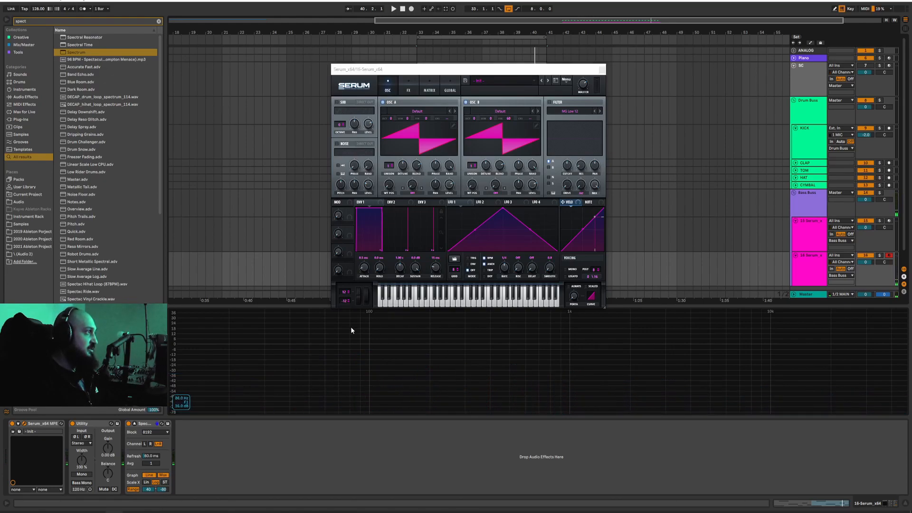
{"action": "key", "text": "f"}
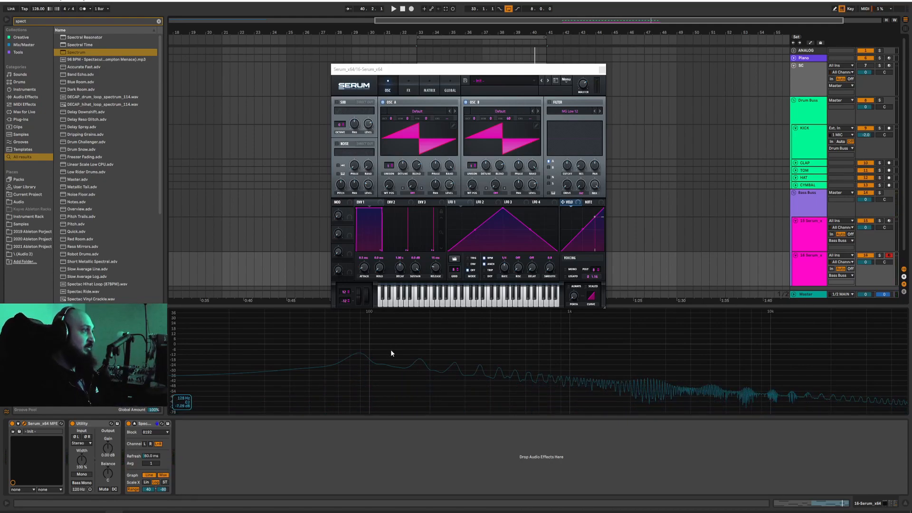
{"action": "left_click_drag", "start_coordinate": [479, 70], "coordinate": [481, 58]}
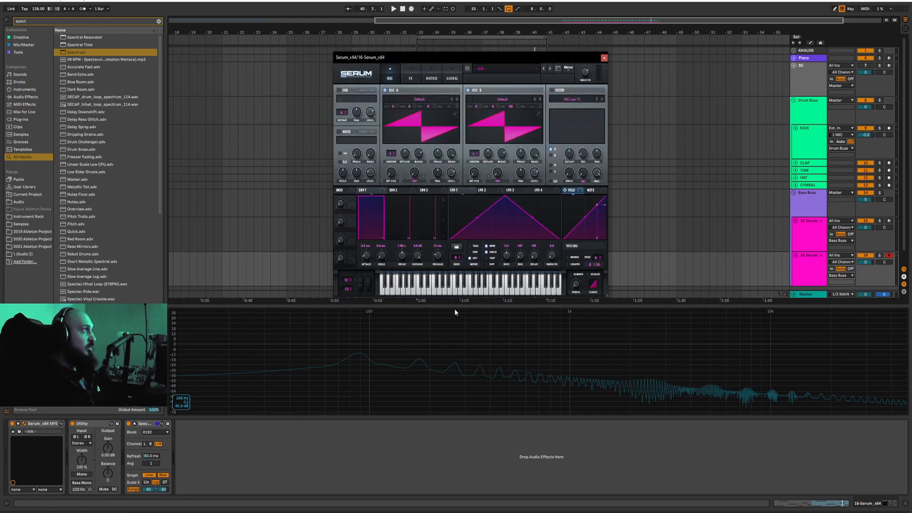
Load the analog Analog_BD_Sin wavetable into oscillator B and set its wavetable position to the minimum.
{"action": "left_click", "coordinate": [503, 100]}
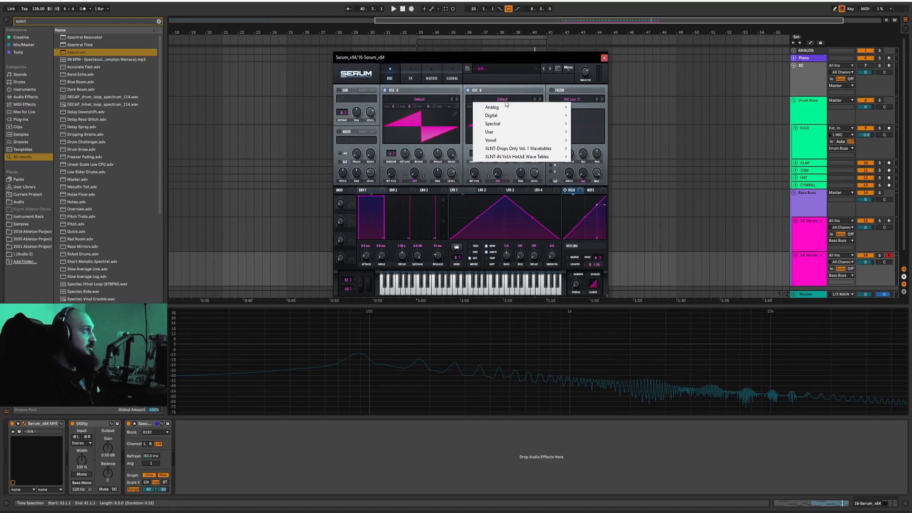
{"action": "mouse_move", "coordinate": [523, 107]}
{"action": "left_click", "coordinate": [603, 121]}
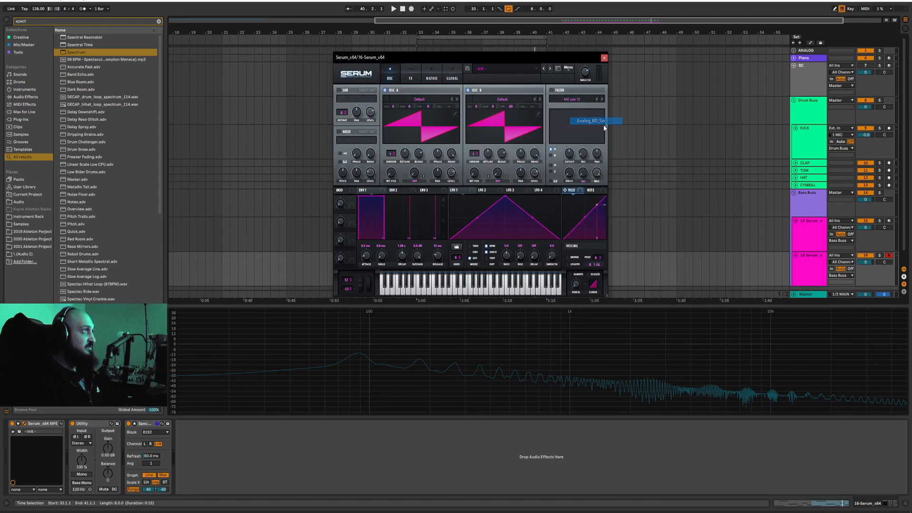
{"action": "left_click_drag", "start_coordinate": [475, 174], "coordinate": [475, 196]}
Turn off oscillator A and play oscillator B's sine alone to examine its spectrum.
{"action": "left_click", "coordinate": [384, 89]}
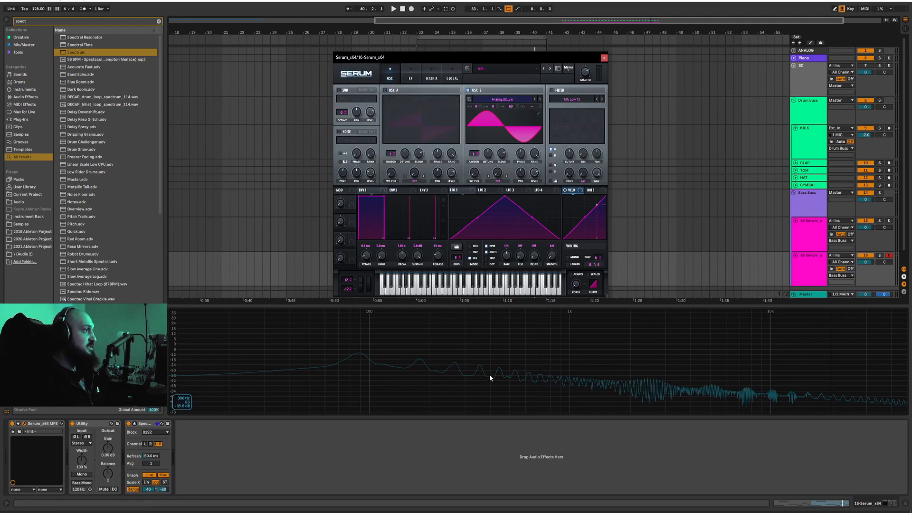
{"action": "left_click", "coordinate": [466, 359]}
{"action": "key", "text": "f"}
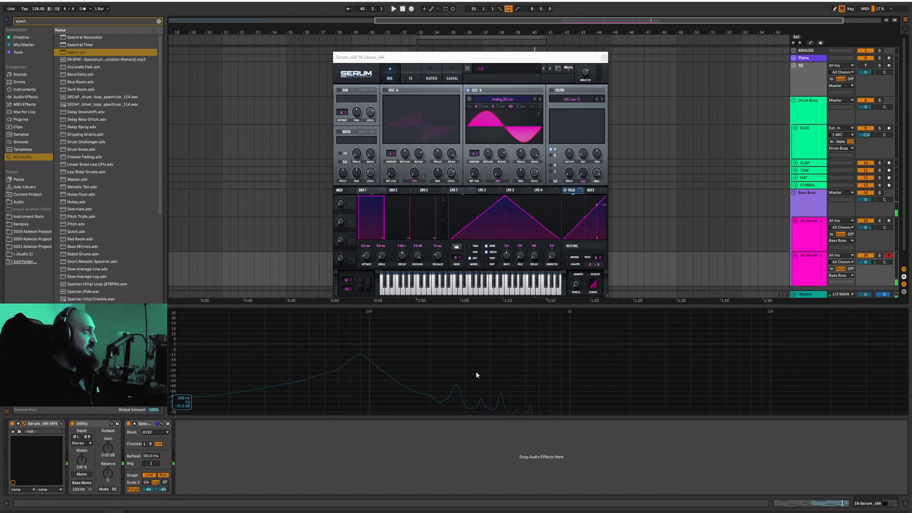
{"action": "key", "text": "f"}
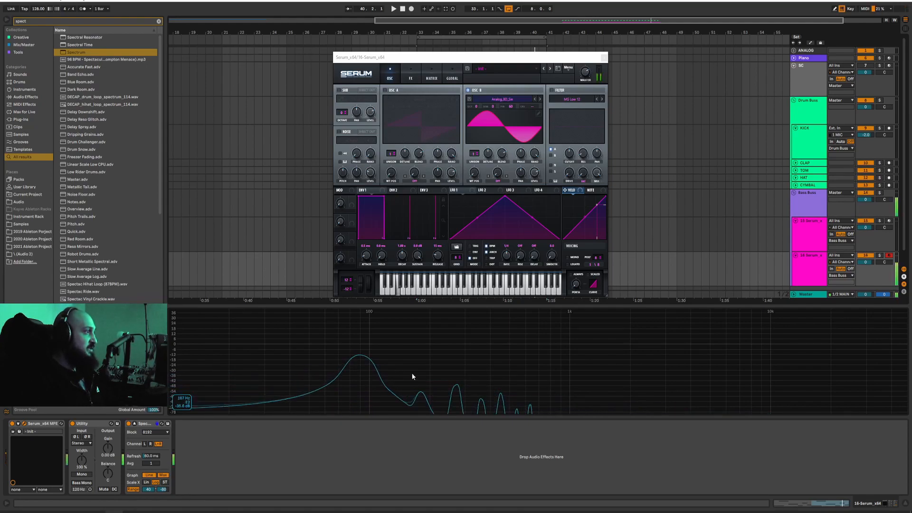
Raise oscillator B's wavetable position while playing notes to compare the spectrum, and return it to the minimum.
{"action": "left_click_drag", "start_coordinate": [473, 172], "coordinate": [472, 92]}
{"action": "key", "text": "f"}
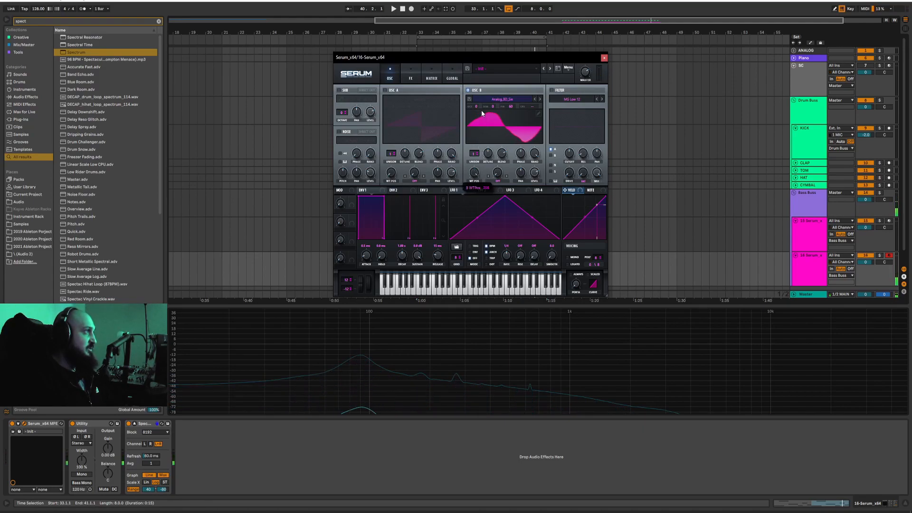
{"action": "key", "text": "f"}
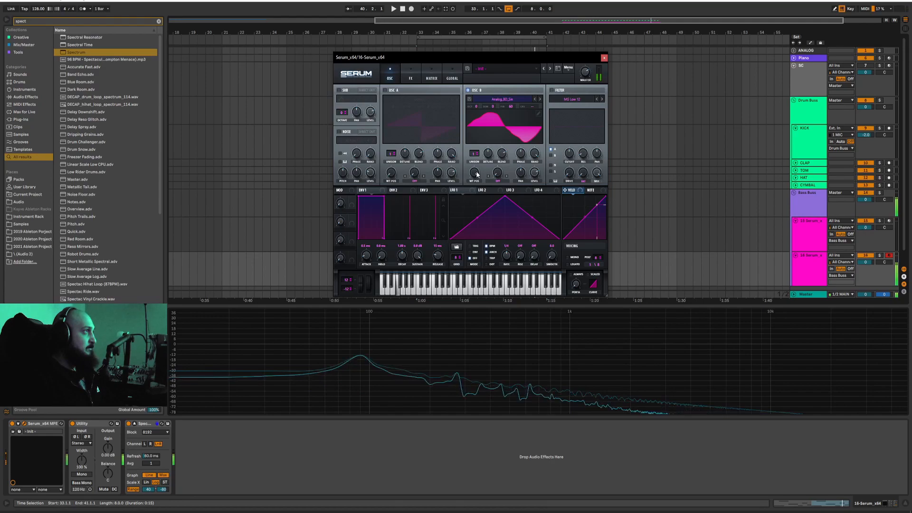
{"action": "left_click_drag", "start_coordinate": [477, 174], "coordinate": [476, 224]}
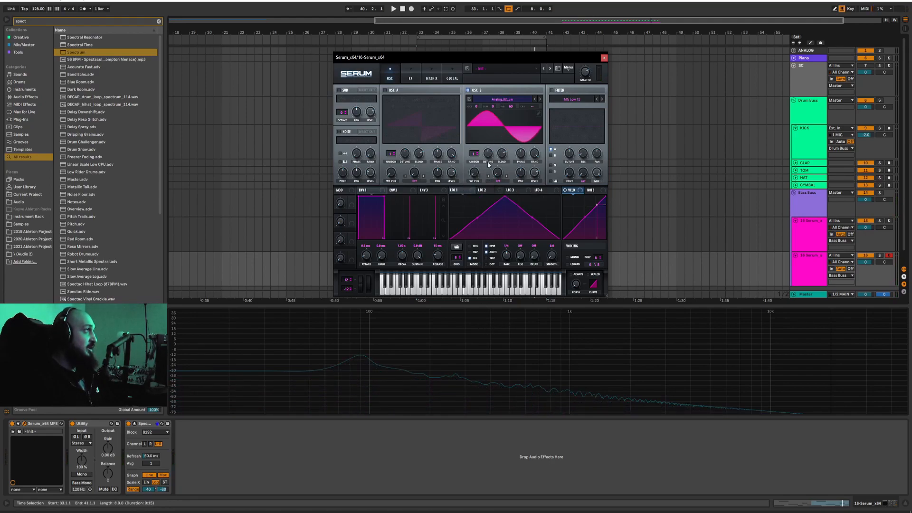
Re-enable oscillator A and play the saw and sine together, bending the held note upward.
{"action": "left_click", "coordinate": [385, 90]}
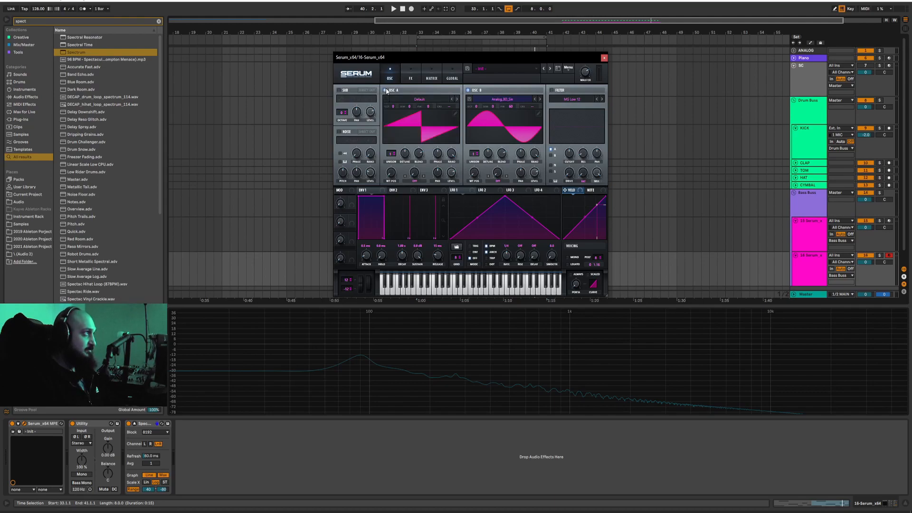
{"action": "left_click", "coordinate": [460, 351]}
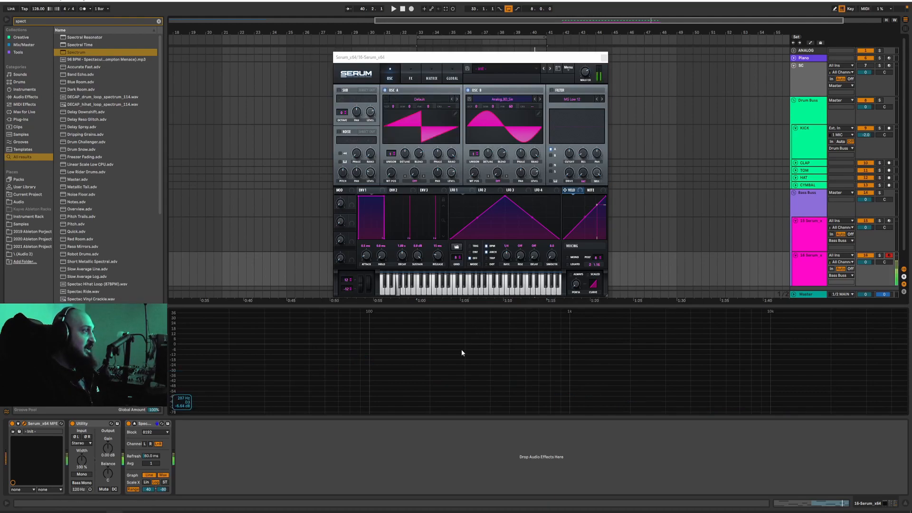
{"action": "key", "text": "f"}
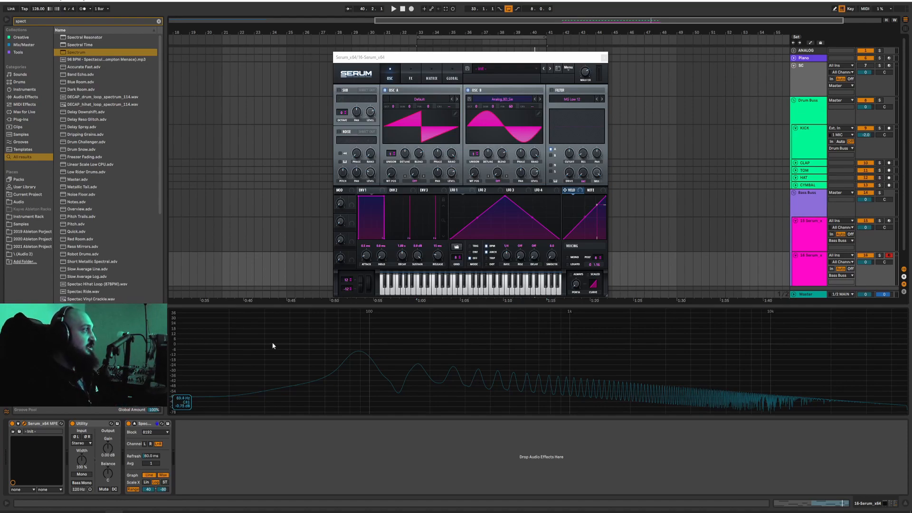
{"action": "left_click_drag", "start_coordinate": [427, 56], "coordinate": [429, 53]}
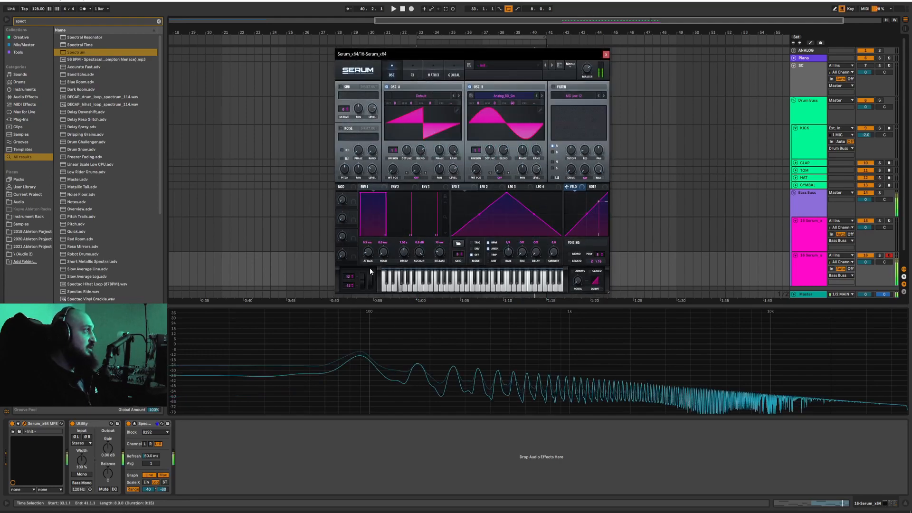
{"action": "left_click_drag", "start_coordinate": [362, 281], "coordinate": [364, 236]}
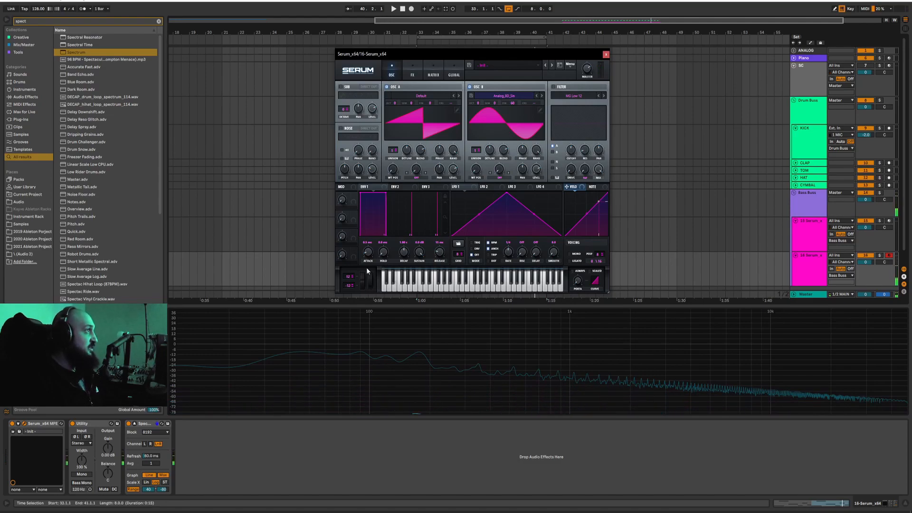
Enlarge the Serum window to about 134% and enable the Tube distortion effect with a drive of 90.
{"action": "left_click_drag", "start_coordinate": [494, 56], "coordinate": [481, 53]}
{"action": "left_click_drag", "start_coordinate": [597, 287], "coordinate": [753, 385]}
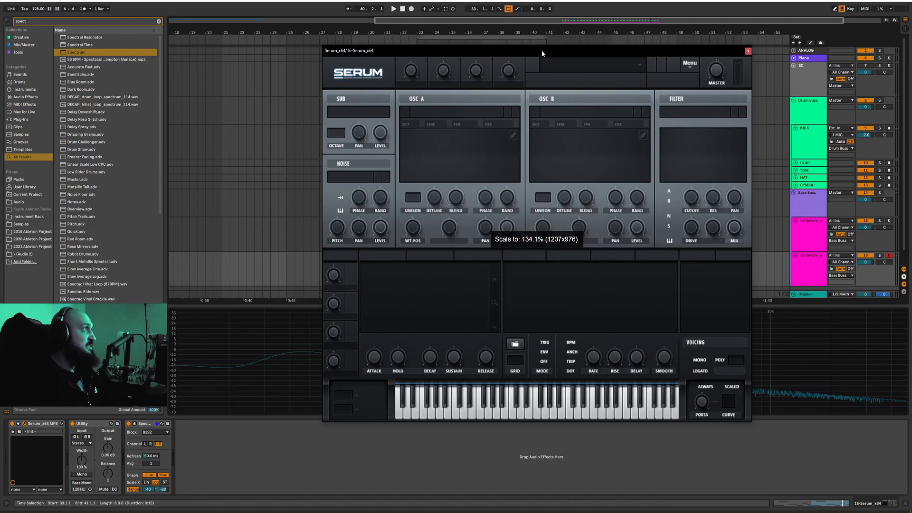
{"action": "left_click", "coordinate": [430, 66]}
{"action": "left_click", "coordinate": [307, 102]}
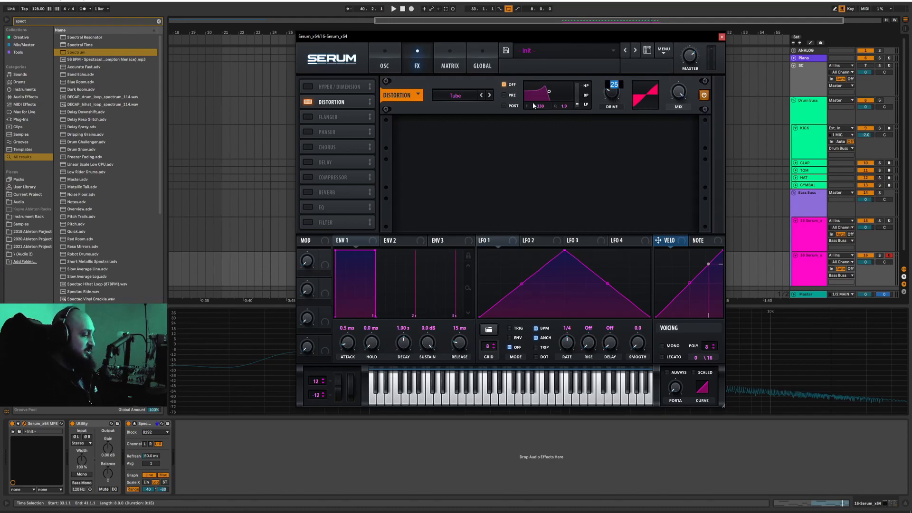
{"action": "type", "text": "90"}
{"action": "key", "text": "Return"}
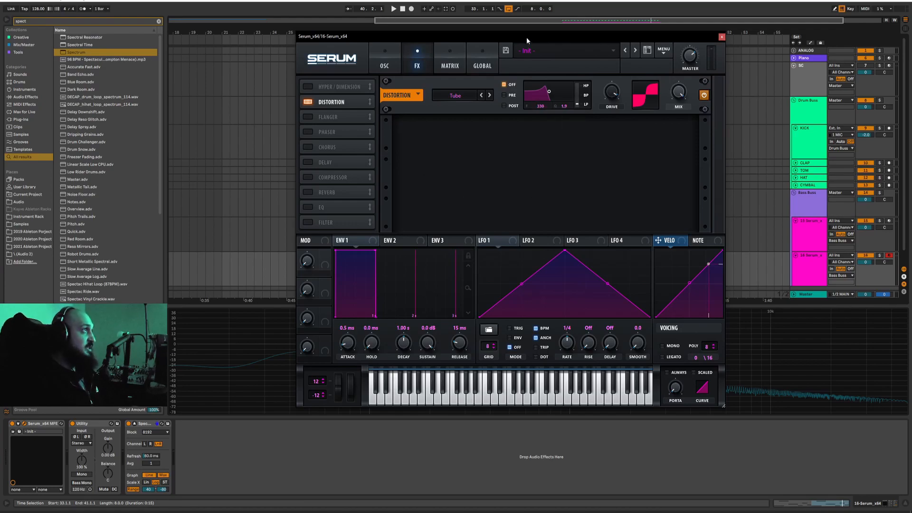
{"action": "left_click_drag", "start_coordinate": [526, 37], "coordinate": [499, 27]}
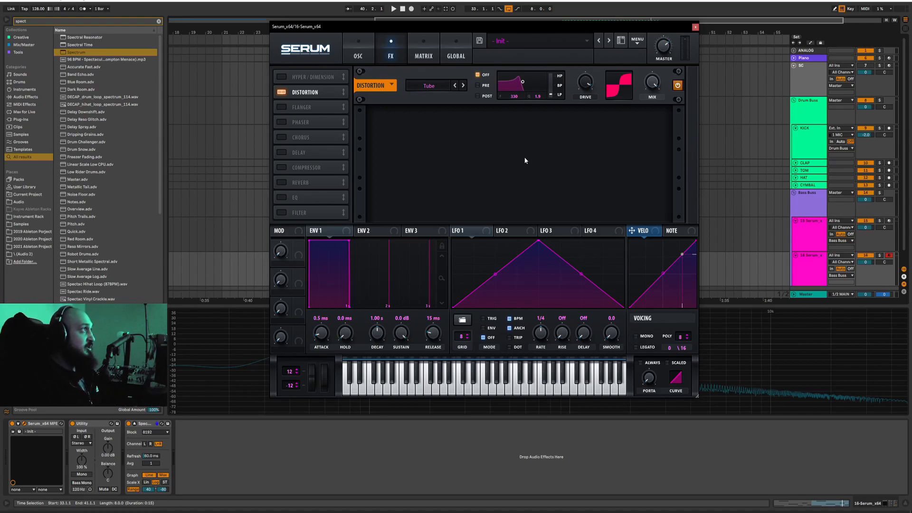
Shrink the Serum window to uncover the spectrum display, and lower the drive of the Tube distortion.
{"action": "left_click_drag", "start_coordinate": [702, 390], "coordinate": [622, 342]}
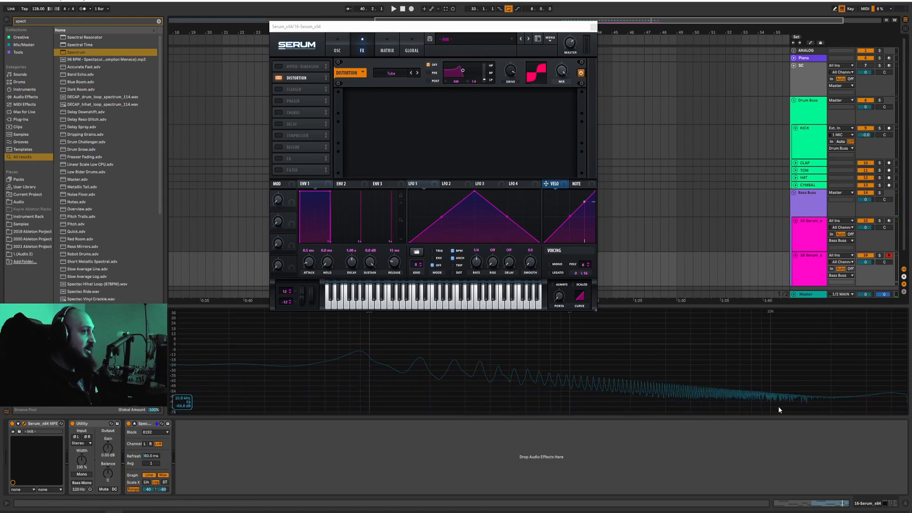
{"action": "left_click", "coordinate": [337, 49]}
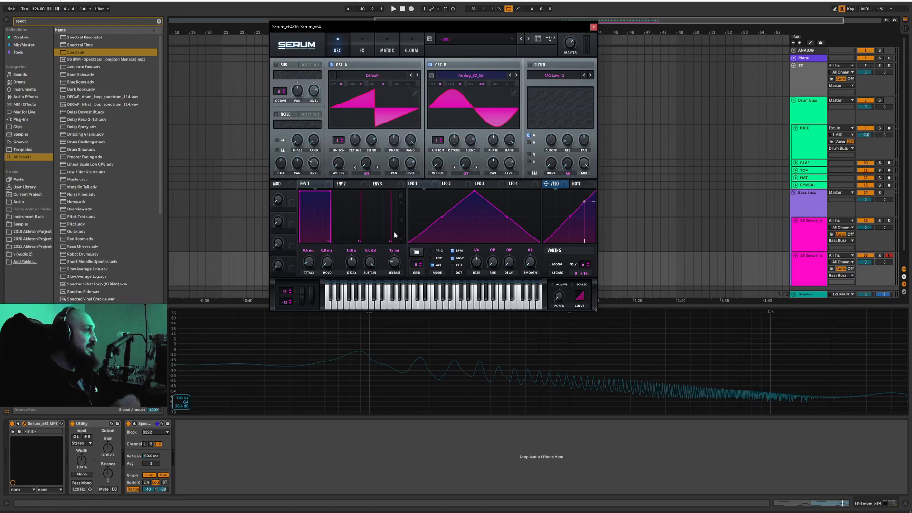
{"action": "left_click", "coordinate": [362, 49]}
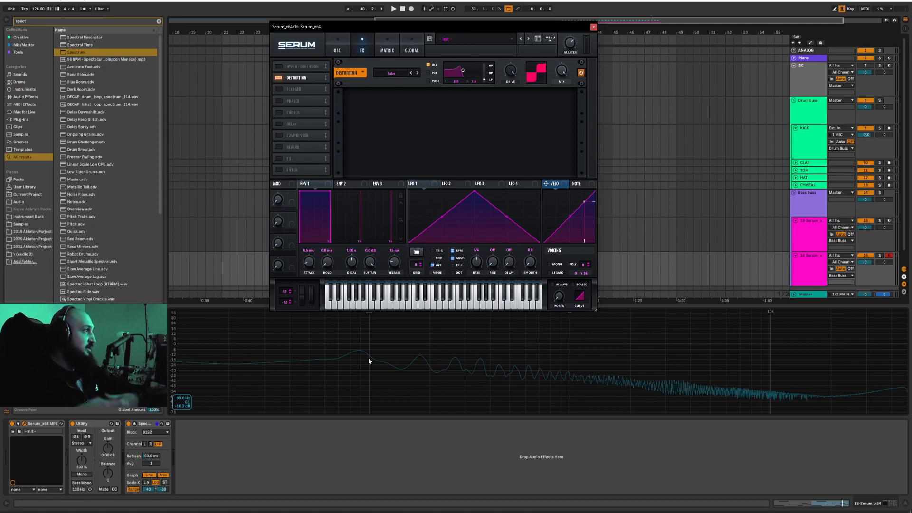
{"action": "left_click_drag", "start_coordinate": [456, 28], "coordinate": [466, 27]}
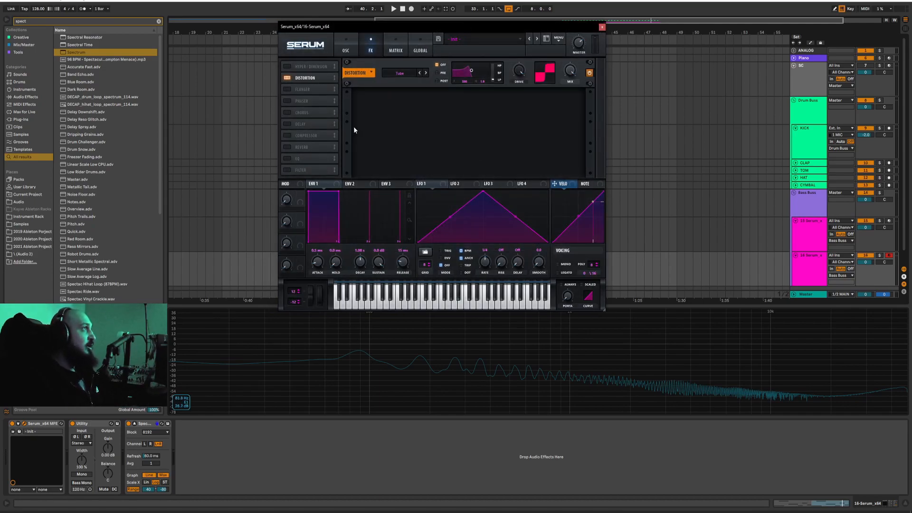
{"action": "left_click_drag", "start_coordinate": [519, 79], "coordinate": [521, 73]}
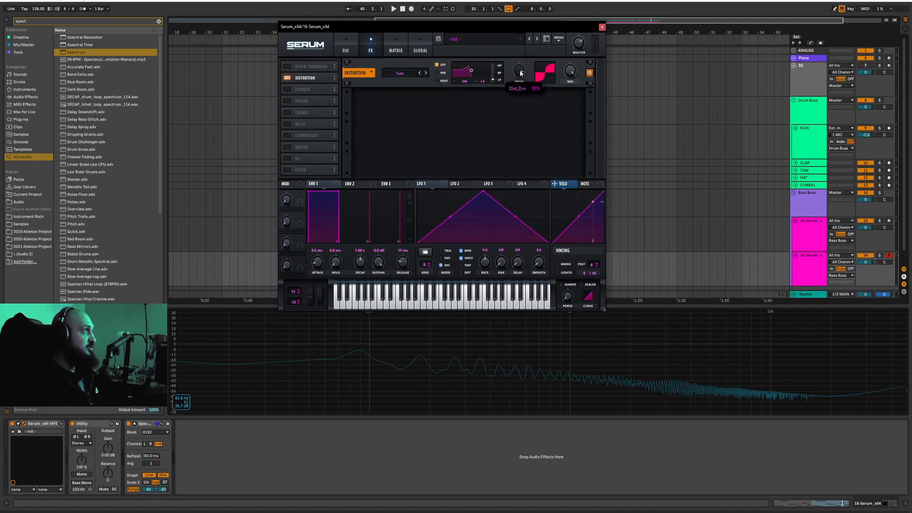
{"action": "double_click", "coordinate": [520, 72]}
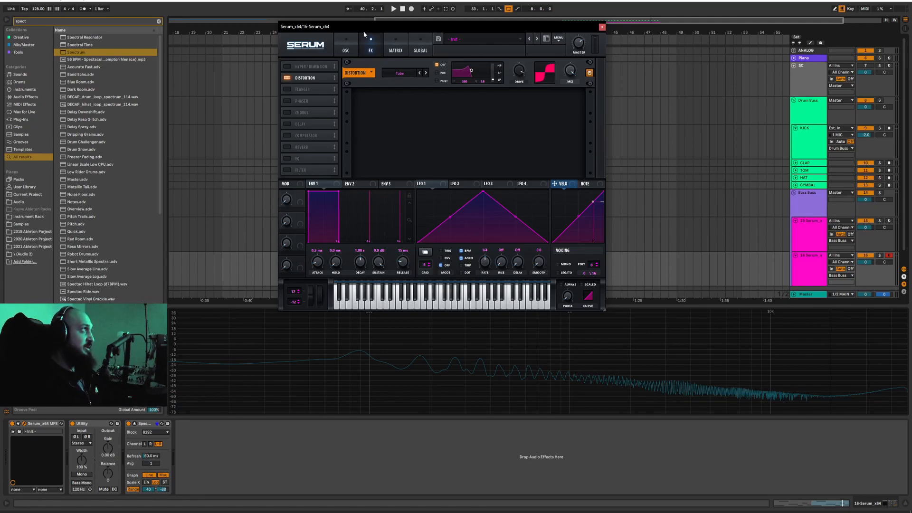
Play a note with the saw and sine oscillators and examine the distorted sound in the spectrum display.
{"action": "left_click", "coordinate": [346, 48]}
{"action": "left_click", "coordinate": [509, 346]}
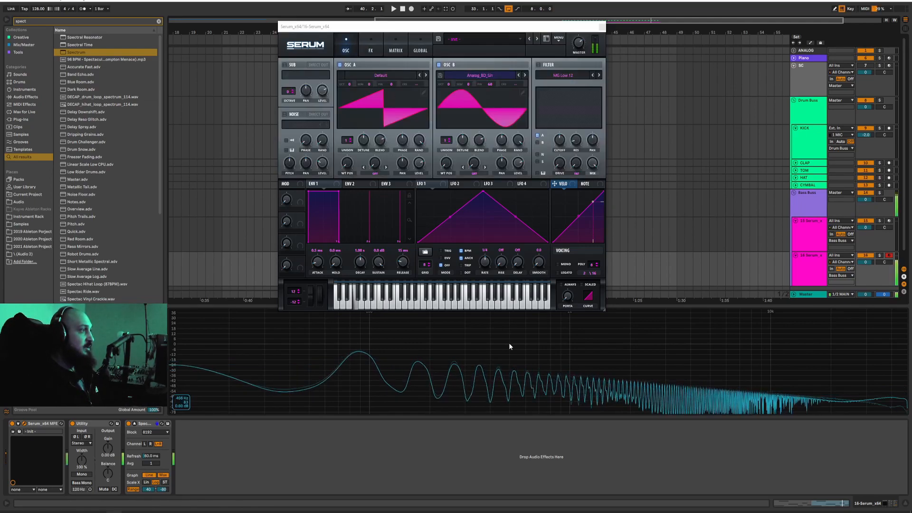
{"action": "left_click", "coordinate": [368, 21]}
{"action": "left_click", "coordinate": [369, 27]}
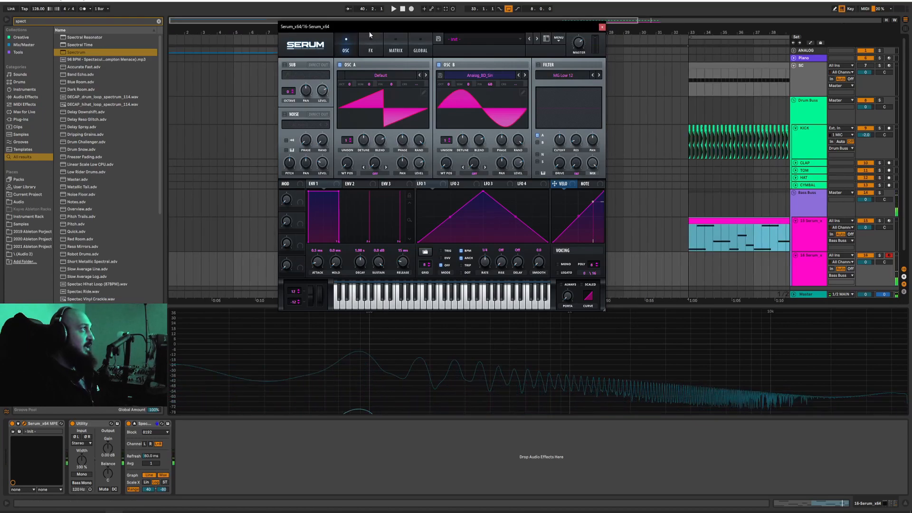
{"action": "scroll", "coordinate": [738, 263], "scroll_direction": "down", "scroll_amount": 2}
Enable Serum's compressor effect in Multiband mode and raise its gain to about 15.8 dB while playing a note.
{"action": "left_click", "coordinate": [370, 49]}
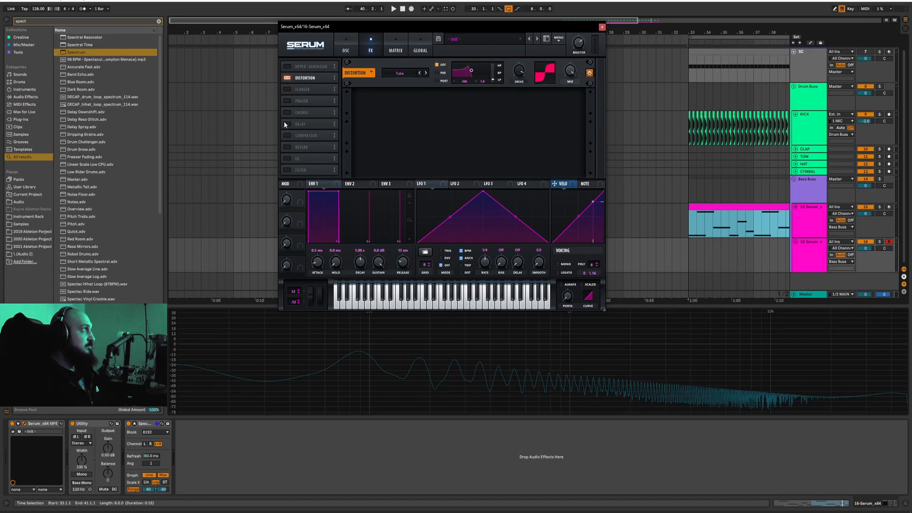
{"action": "left_click", "coordinate": [304, 135]}
{"action": "left_click", "coordinate": [504, 112]}
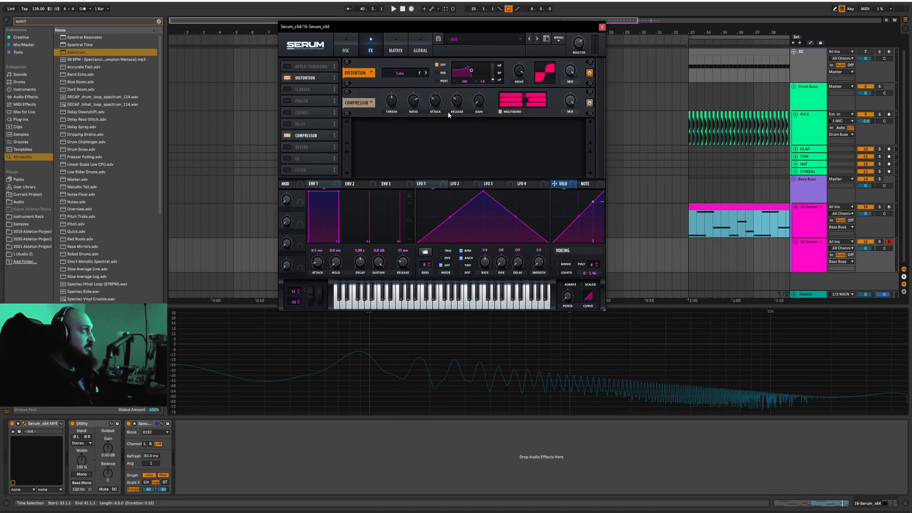
{"action": "left_click_drag", "start_coordinate": [479, 99], "coordinate": [485, 66]}
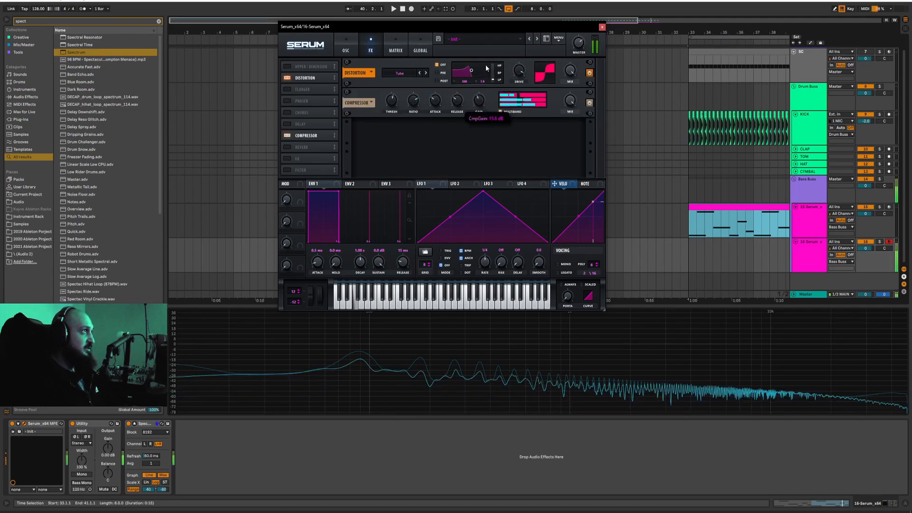
{"action": "left_click_drag", "start_coordinate": [391, 100], "coordinate": [413, 98]}
{"action": "left_click_drag", "start_coordinate": [526, 103], "coordinate": [527, 101]}
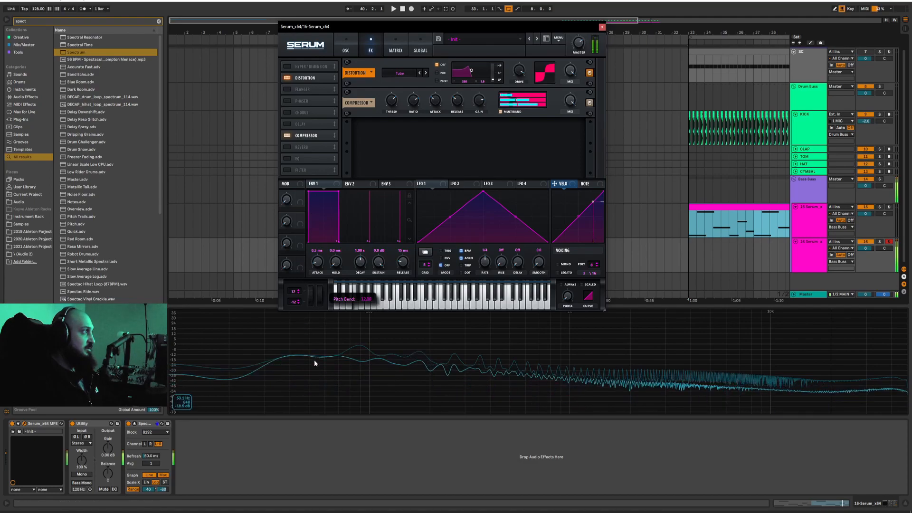
Raise the sub oscillator's octave to 3 and play it together with oscillators A and B.
{"action": "left_click", "coordinate": [346, 47]}
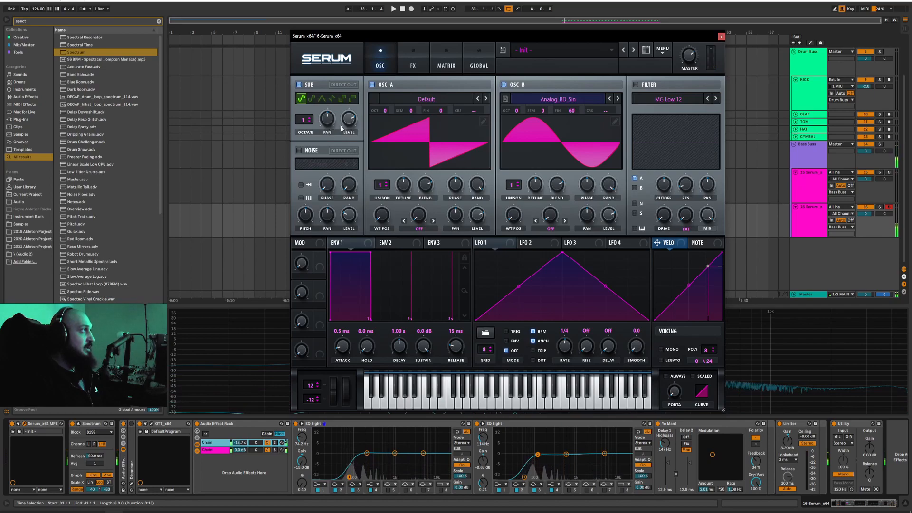
{"action": "mouse_move", "coordinate": [350, 117]}
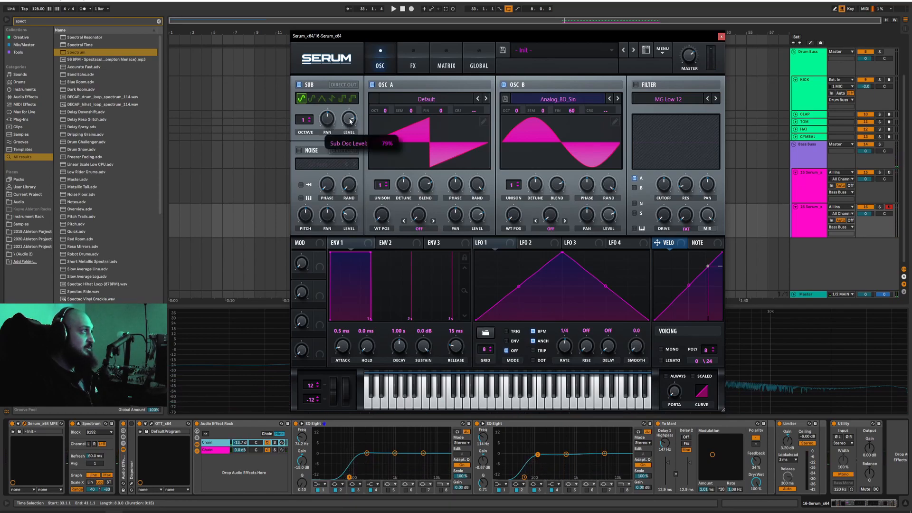
{"action": "left_click", "coordinate": [310, 118]}
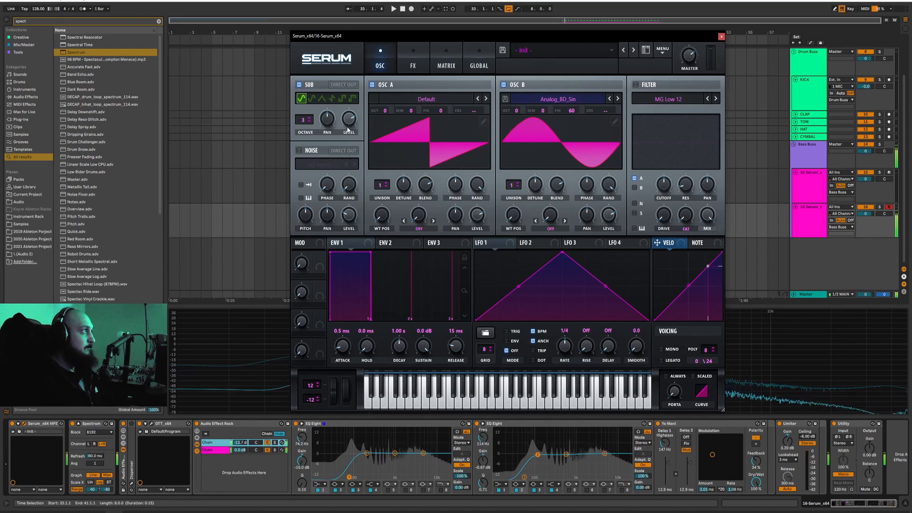
Turn off oscillators A and B to hear the sub alone, and lower the sub's octave to 1.
{"action": "left_click", "coordinate": [372, 84]}
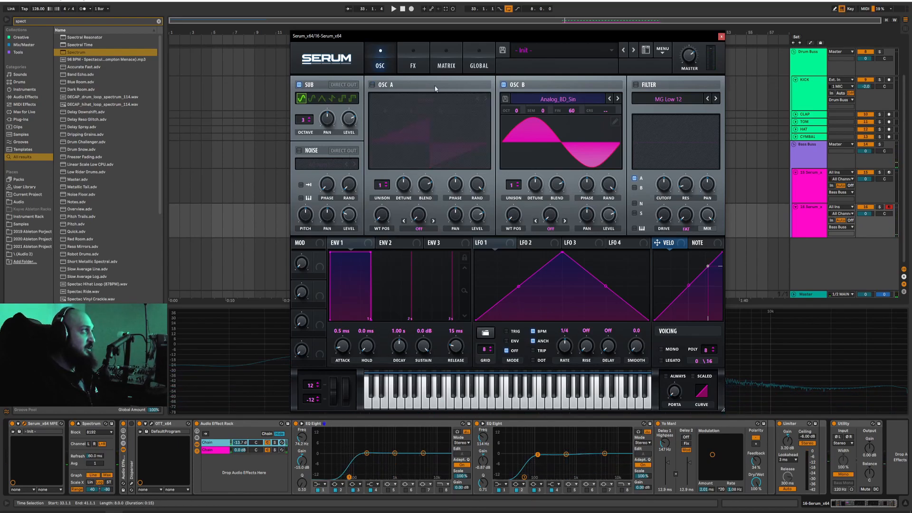
{"action": "left_click", "coordinate": [504, 85]}
{"action": "left_click", "coordinate": [309, 122]}
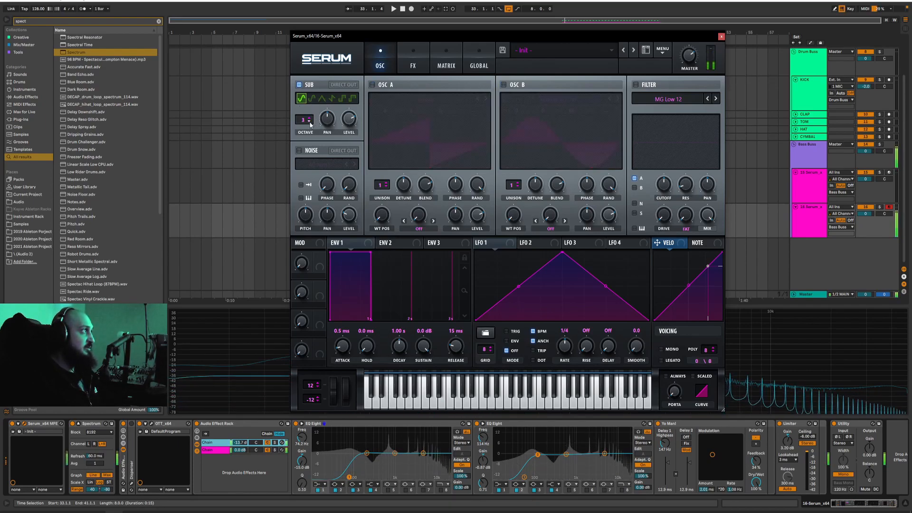
{"action": "left_click", "coordinate": [309, 122]}
{"action": "left_click", "coordinate": [309, 122]}
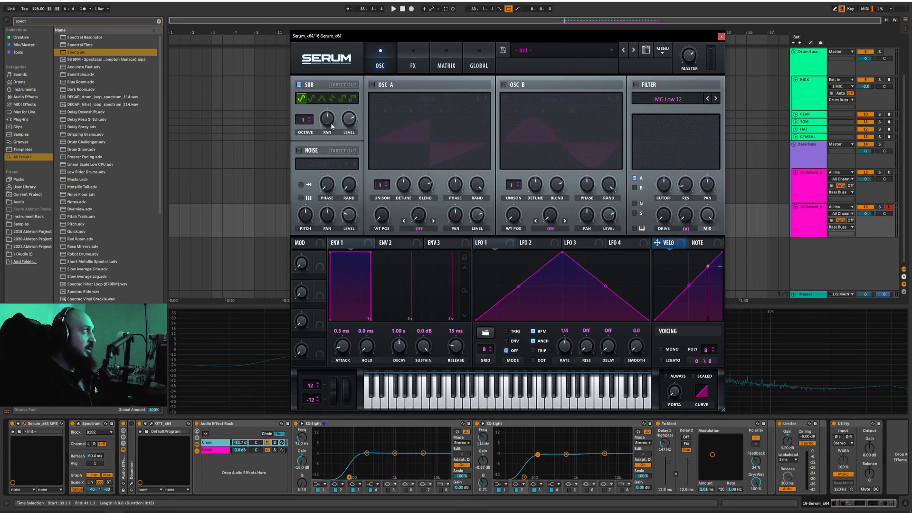
Restore oscillators A and B and play notes with the sub oscillator toggled off and on to compare the sound.
{"action": "left_click", "coordinate": [374, 85]}
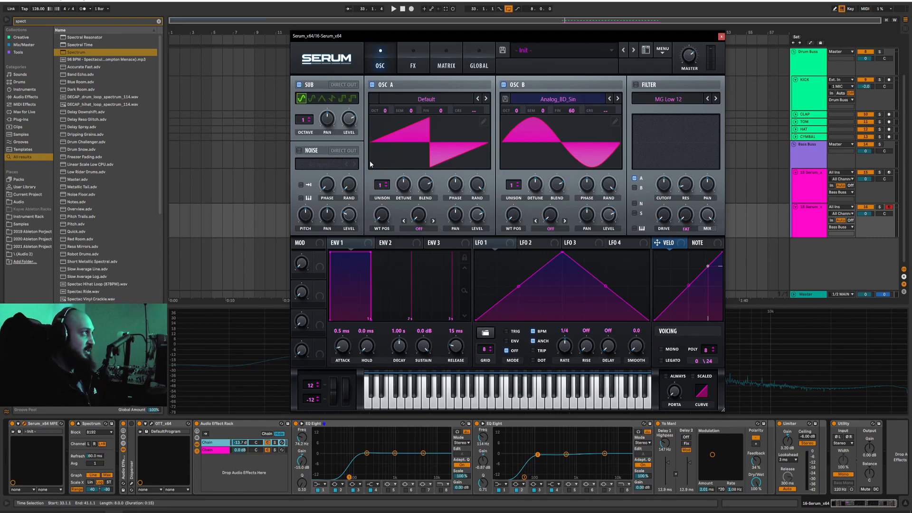
{"action": "left_click", "coordinate": [298, 85]}
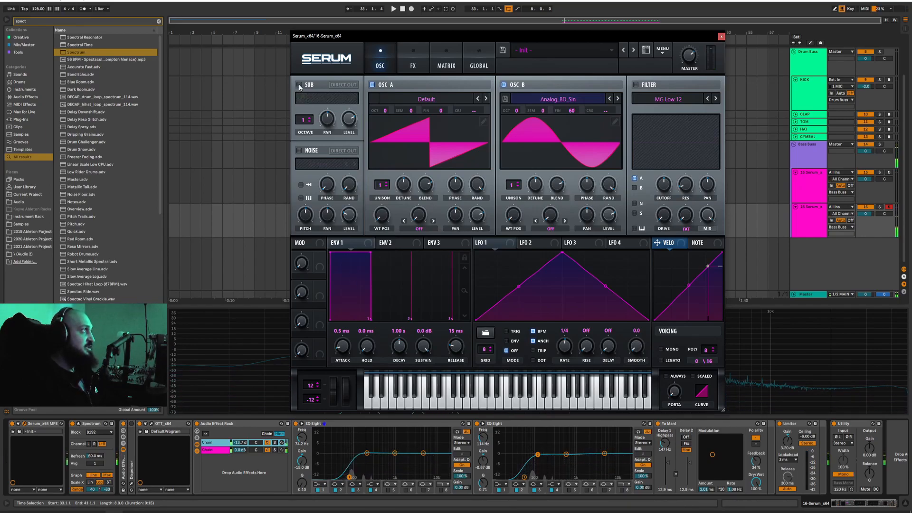
{"action": "left_click", "coordinate": [299, 85]}
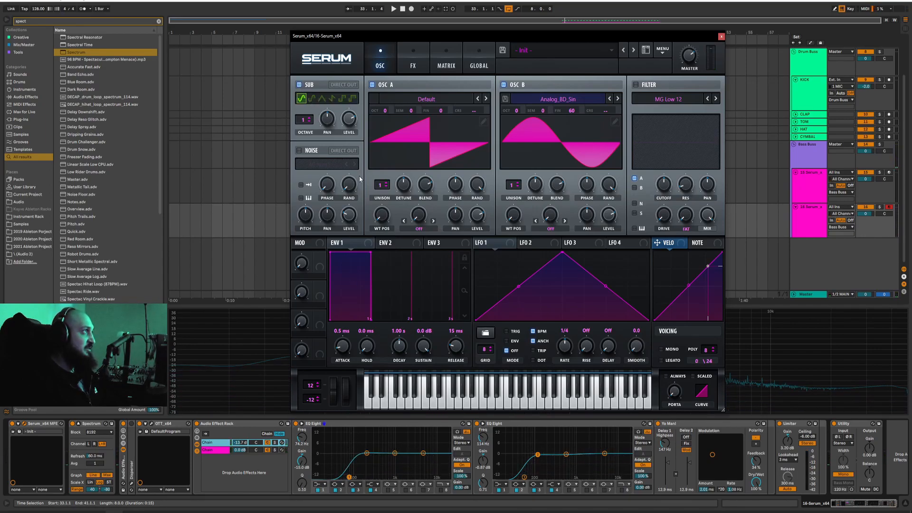
{"action": "left_click", "coordinate": [298, 86]}
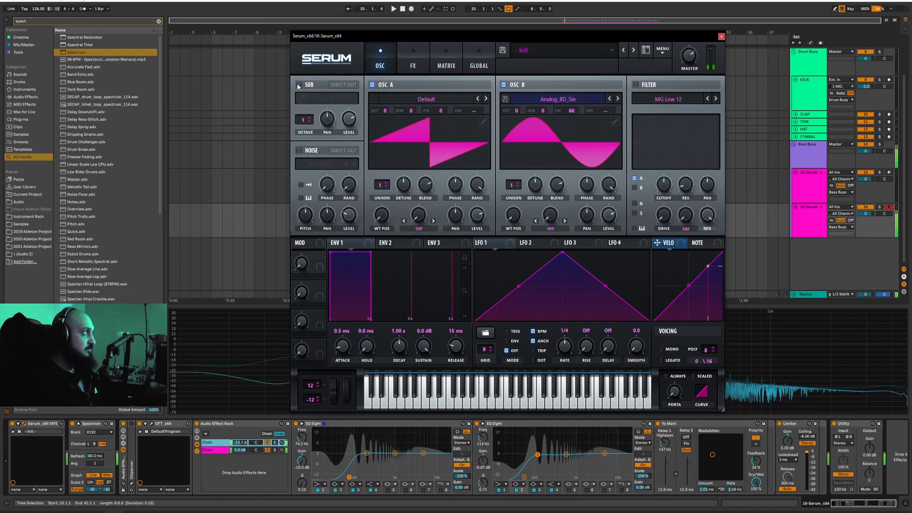
{"action": "left_click", "coordinate": [298, 86]}
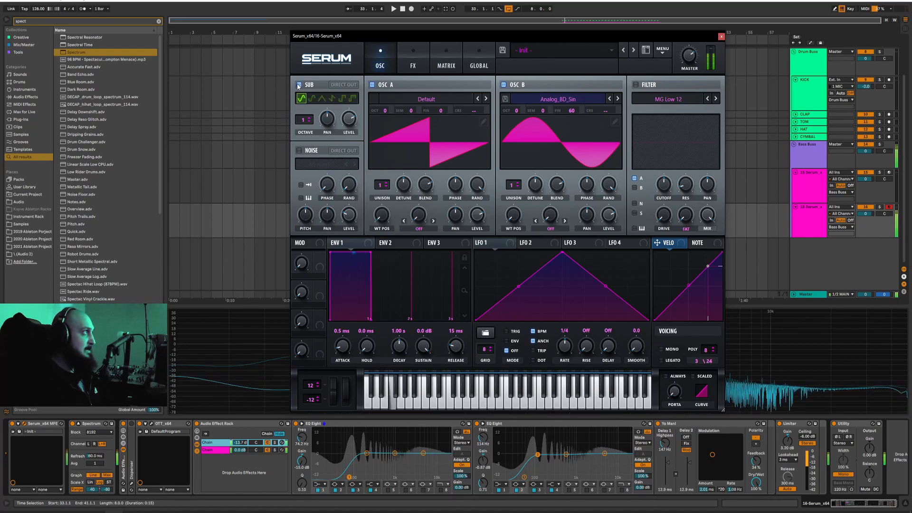
Set the sub oscillator's octave to 2 and bend the pitch of the played note upward.
{"action": "left_click", "coordinate": [309, 118]}
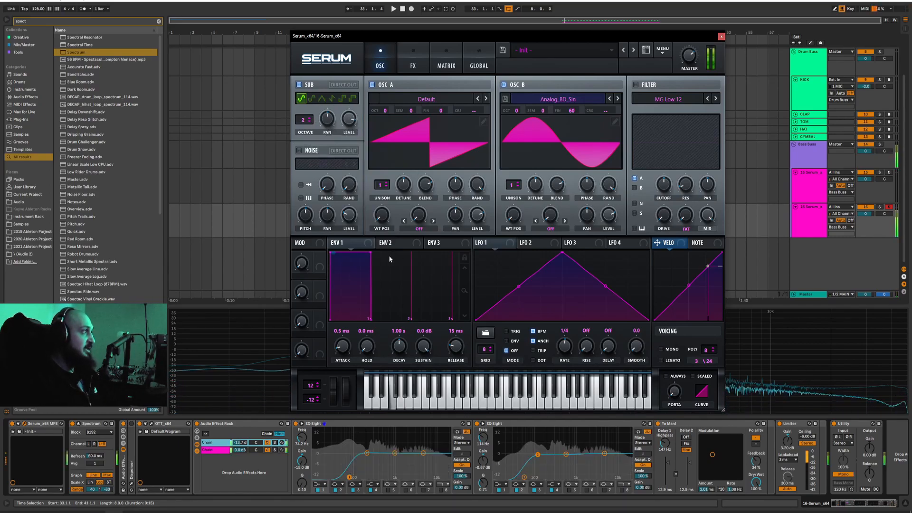
{"action": "left_click_drag", "start_coordinate": [336, 392], "coordinate": [337, 384]}
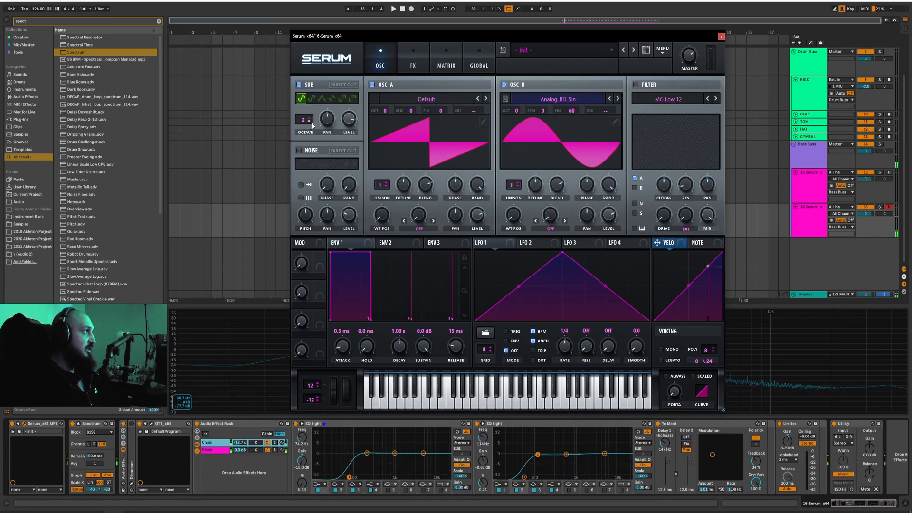
{"action": "mouse_move", "coordinate": [346, 129]}
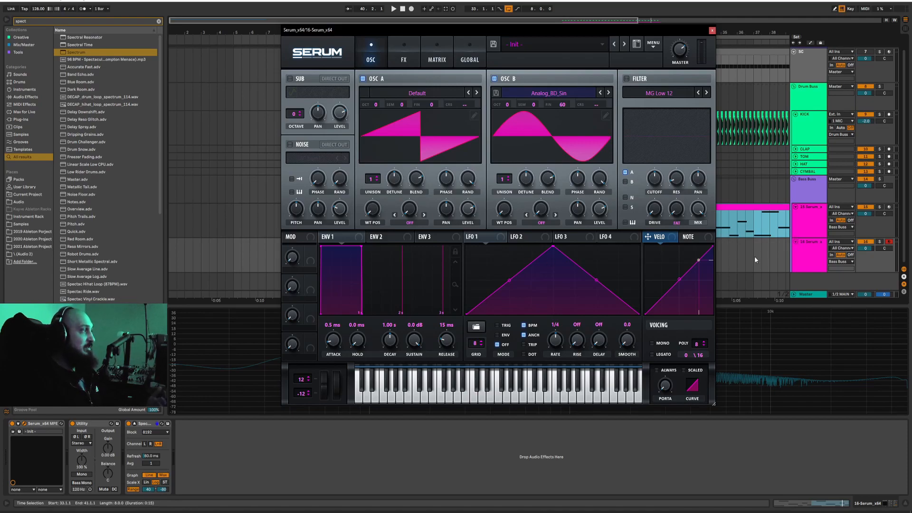
Copy the Audio Effect Rack from the original Serum bass track and paste it after Spectrum on the new Serum track.
{"action": "left_click", "coordinate": [810, 217]}
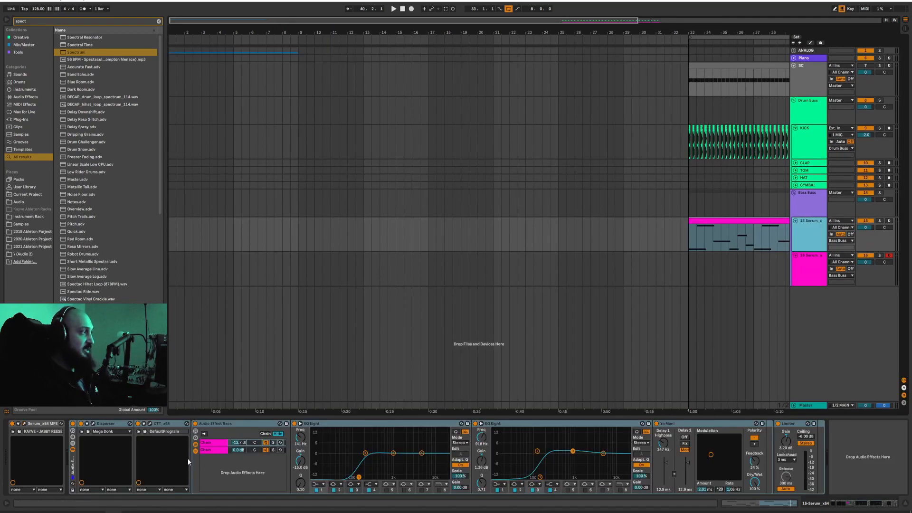
{"action": "left_click", "coordinate": [73, 458]}
{"action": "left_click", "coordinate": [806, 275]}
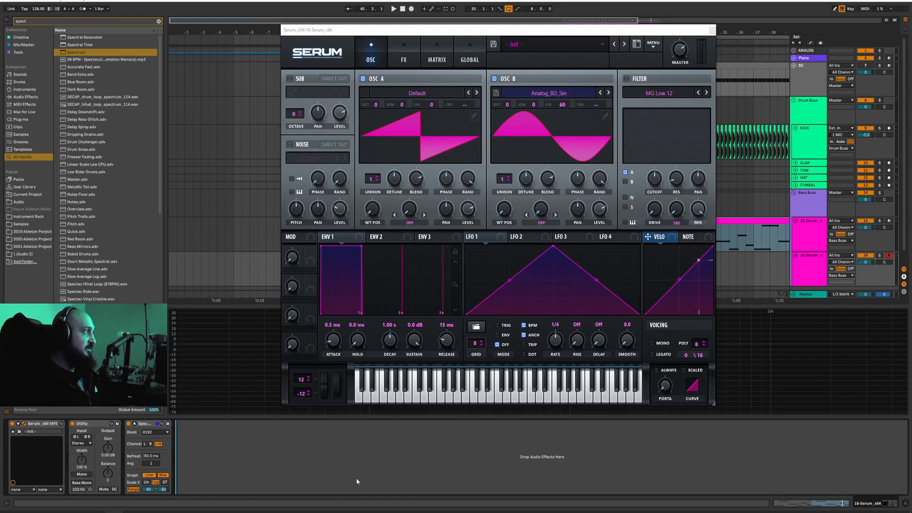
{"action": "left_click_drag", "start_coordinate": [503, 32], "coordinate": [506, 16]}
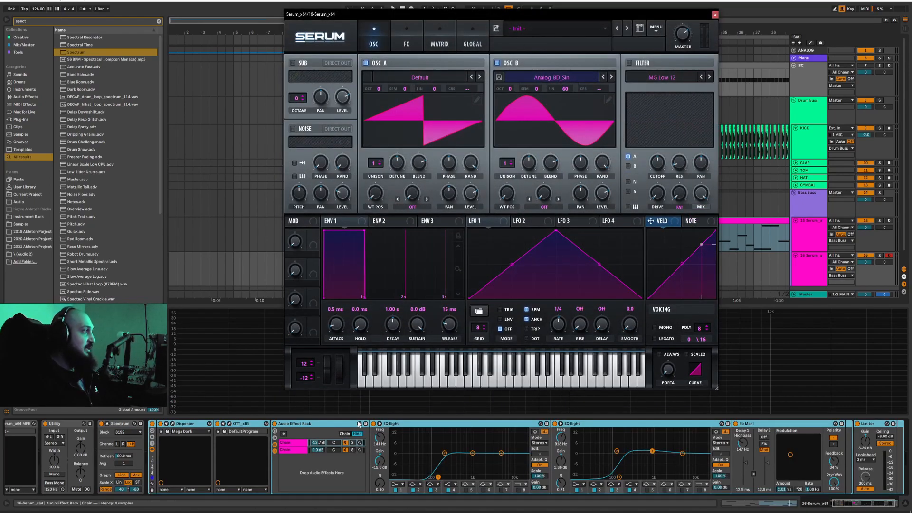
Turn off the Disperser device in the pasted rack and collapse it.
{"action": "left_click", "coordinate": [161, 424]}
{"action": "left_click", "coordinate": [161, 424]}
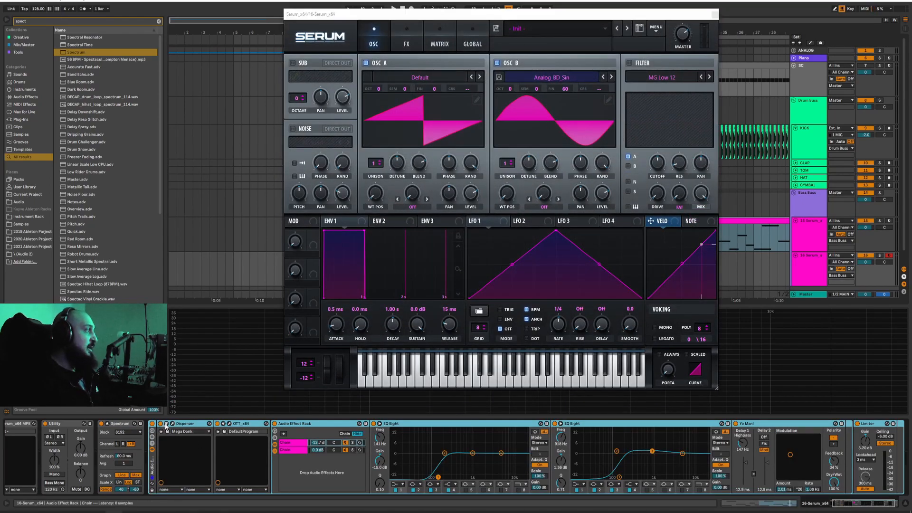
{"action": "left_click", "coordinate": [161, 424]}
{"action": "double_click", "coordinate": [184, 423]}
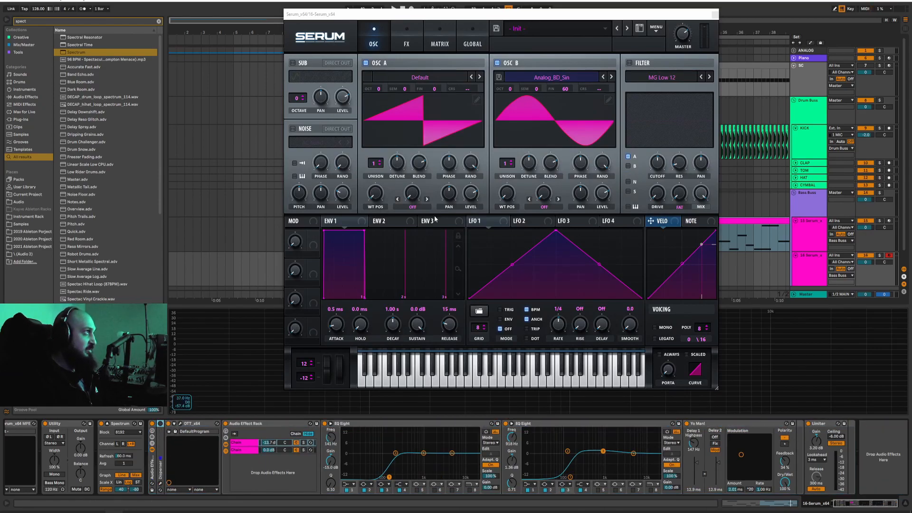
Bypass the nested Audio Effect Rack, open the OTT plug-in window and show Serum's effects beside it.
{"action": "left_click", "coordinate": [499, 18]}
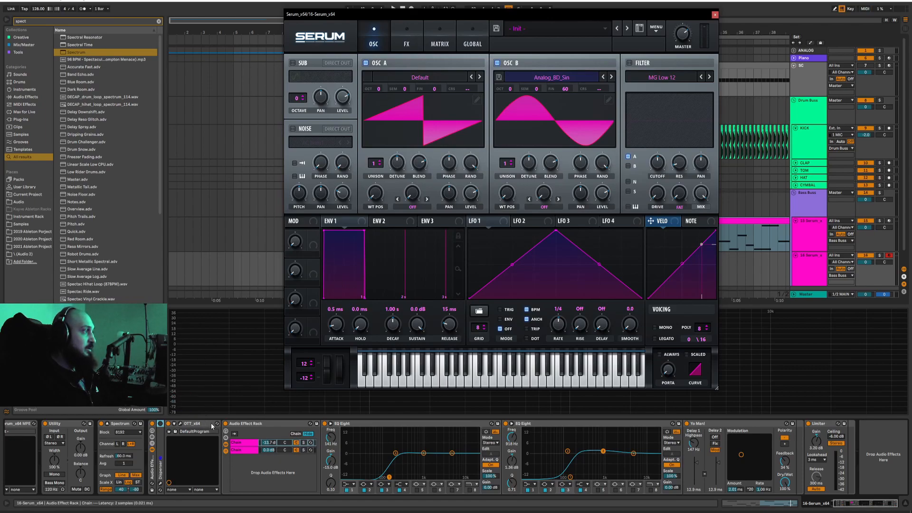
{"action": "left_click", "coordinate": [243, 448]}
{"action": "left_click", "coordinate": [187, 425]}
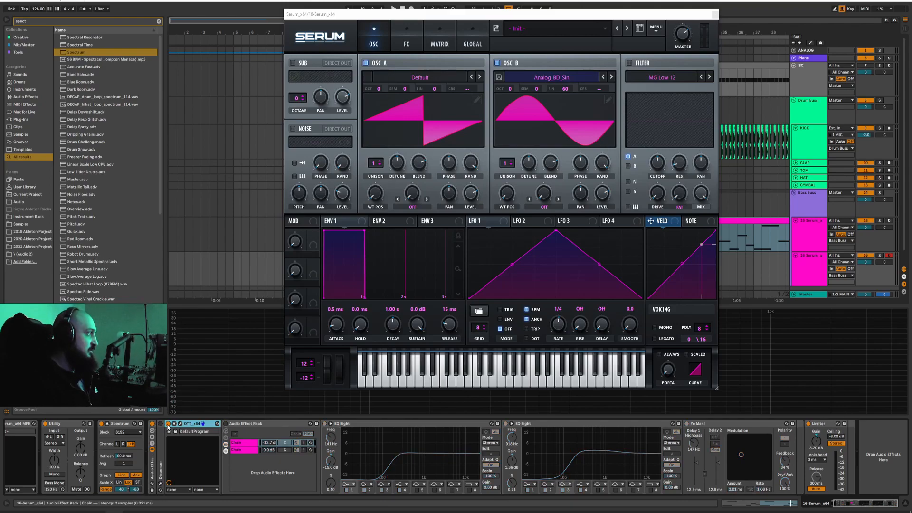
{"action": "left_click", "coordinate": [174, 424]}
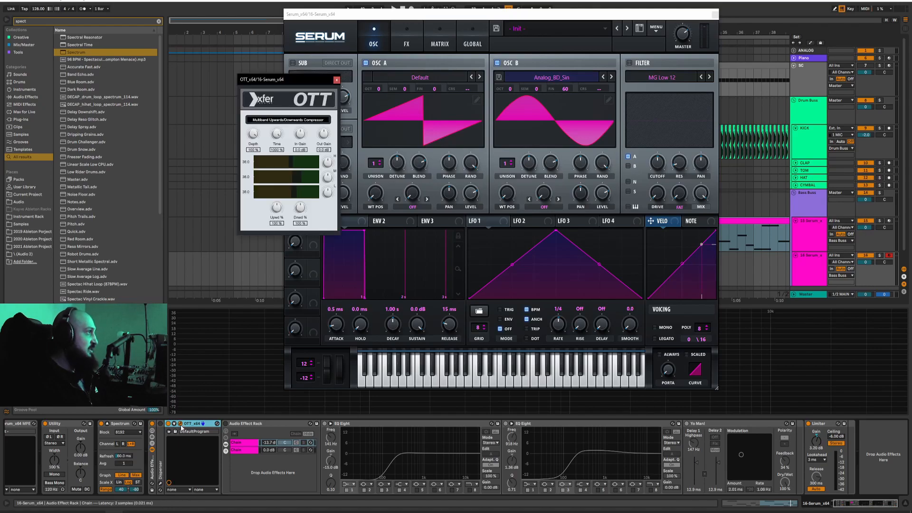
{"action": "left_click", "coordinate": [406, 44]}
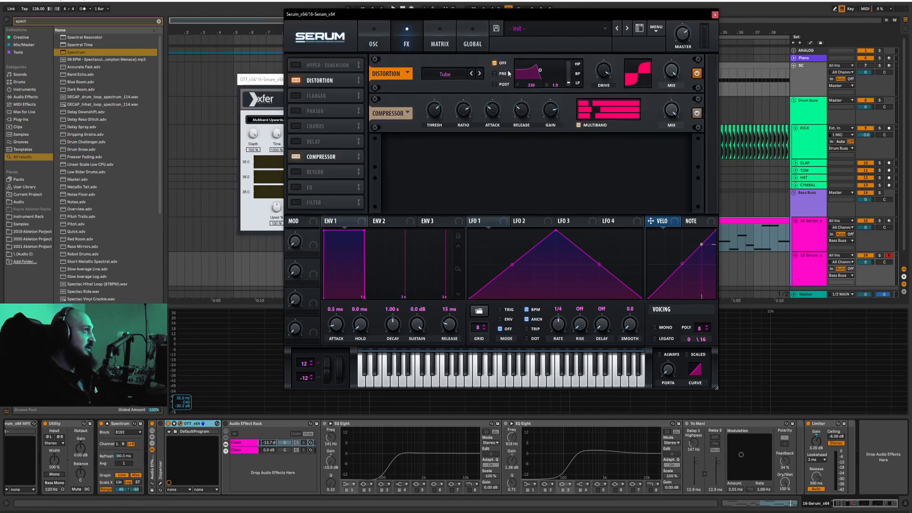
Arrange the OTT and Serum windows side by side and play a note to watch the compression bands.
{"action": "left_click_drag", "start_coordinate": [486, 14], "coordinate": [535, 16]}
{"action": "left_click_drag", "start_coordinate": [301, 81], "coordinate": [238, 87]}
{"action": "key", "text": "space"}
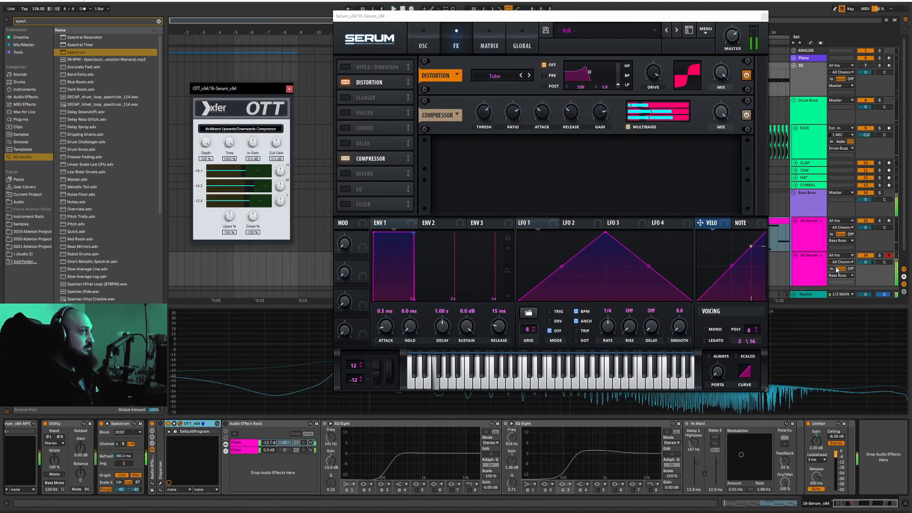
{"action": "left_click_drag", "start_coordinate": [228, 89], "coordinate": [248, 106]}
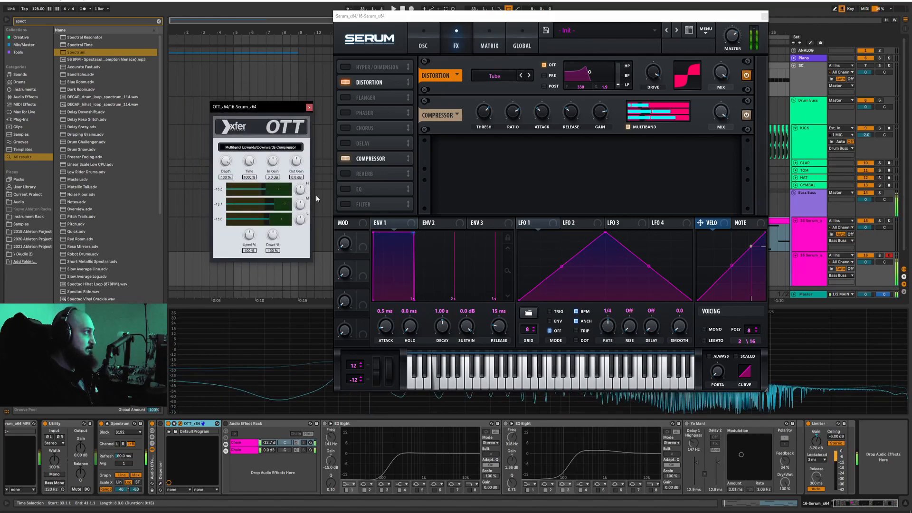
Compare the bass with OTT switched off and back on, and close the OTT plug-in window.
{"action": "left_click", "coordinate": [168, 425]}
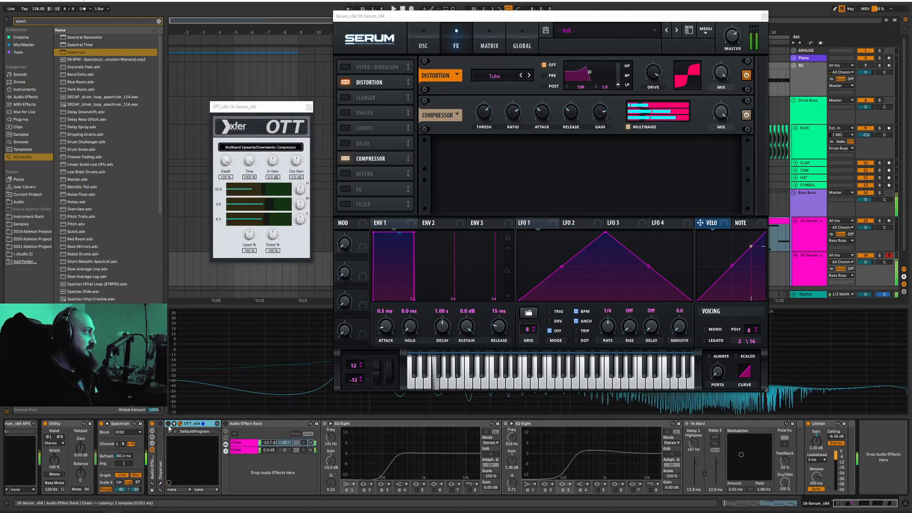
{"action": "left_click", "coordinate": [258, 206]}
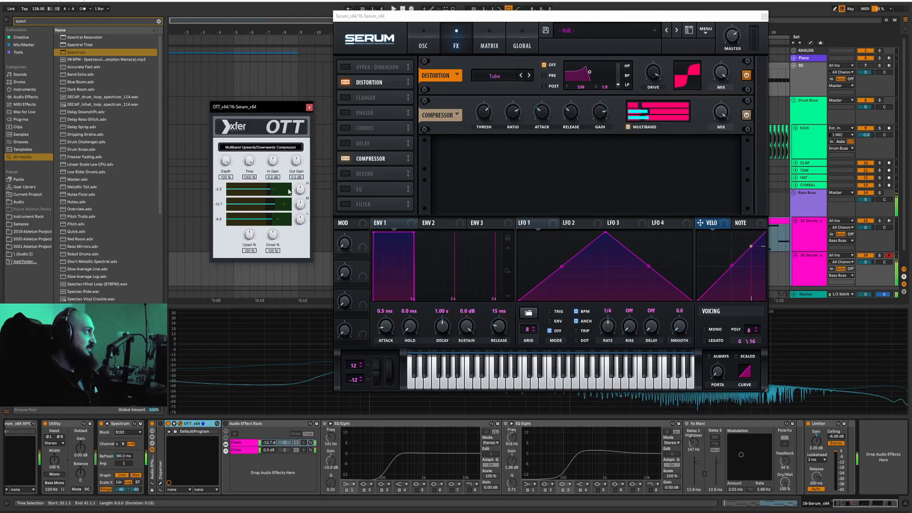
{"action": "left_click", "coordinate": [309, 107]}
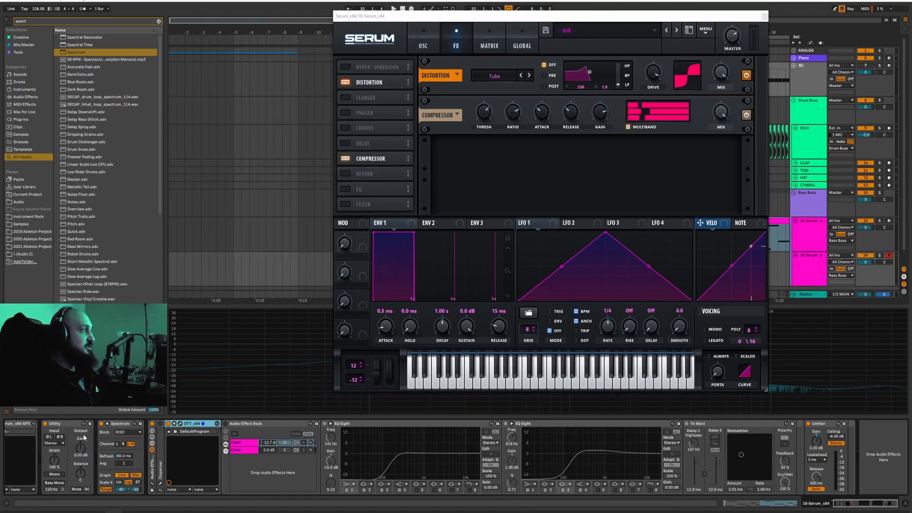
Examine the devices in both chains of the nested Audio Effect Rack and close the Serum window.
{"action": "left_click", "coordinate": [259, 423]}
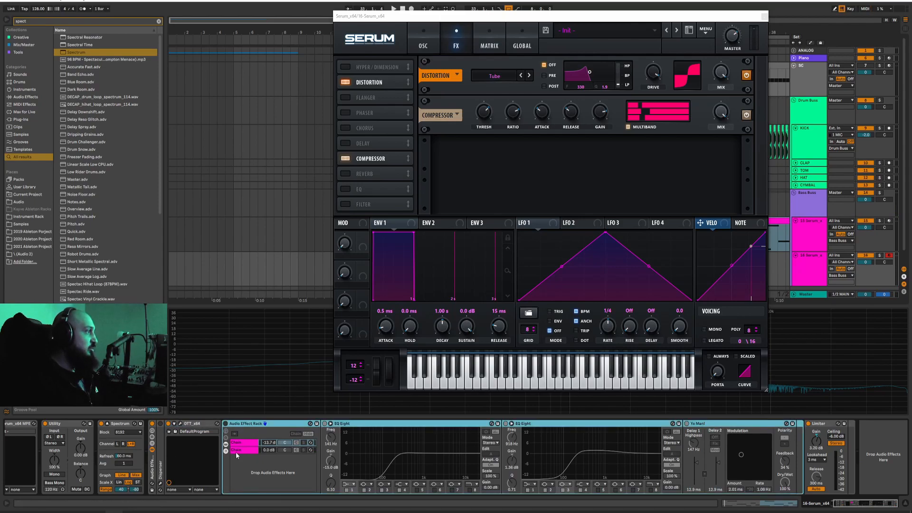
{"action": "left_click", "coordinate": [248, 446]}
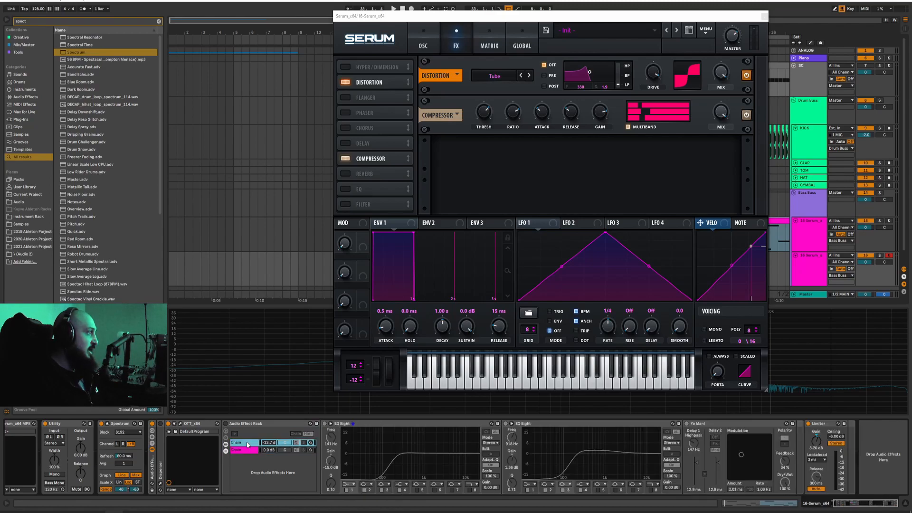
{"action": "left_click", "coordinate": [249, 450]}
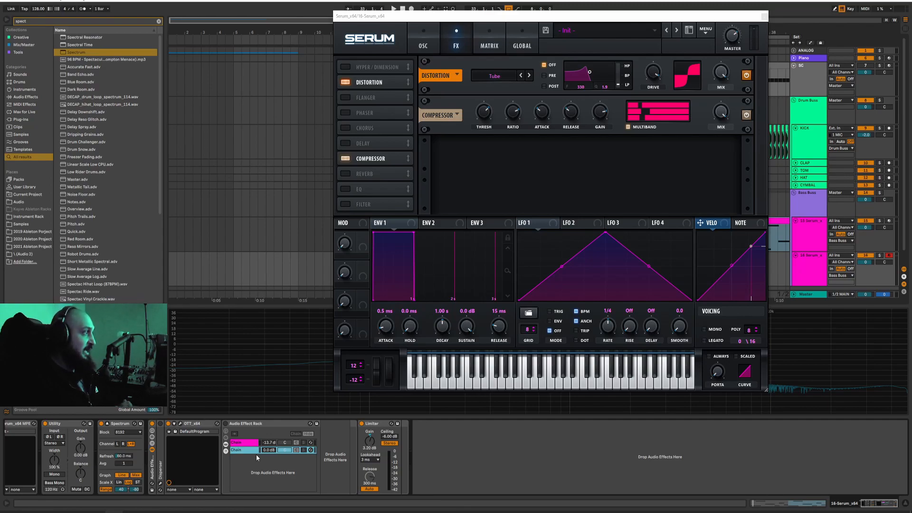
{"action": "left_click", "coordinate": [246, 442]}
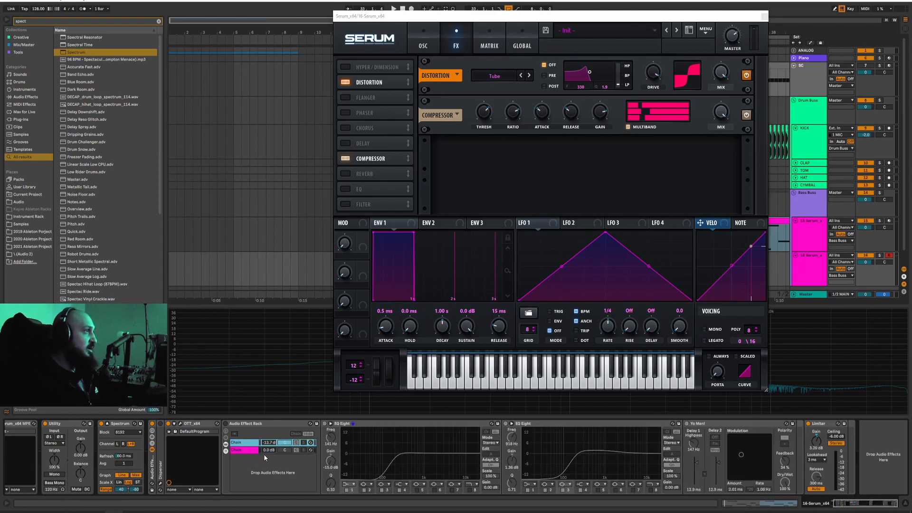
{"action": "left_click", "coordinate": [764, 17]}
Duplicate the 16-Serum track and select the first chain of the copy's nested Audio Effect Rack.
{"action": "left_click", "coordinate": [809, 262]}
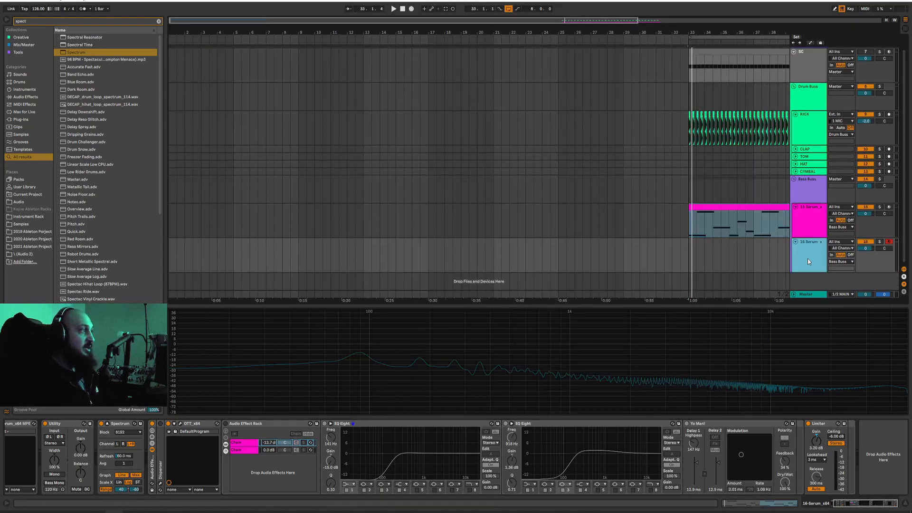
{"action": "key", "text": "ctrl+d"}
{"action": "left_click", "coordinate": [262, 450]}
{"action": "left_click", "coordinate": [271, 443]}
{"action": "left_click", "coordinate": [267, 450]}
{"action": "left_click", "coordinate": [267, 443]}
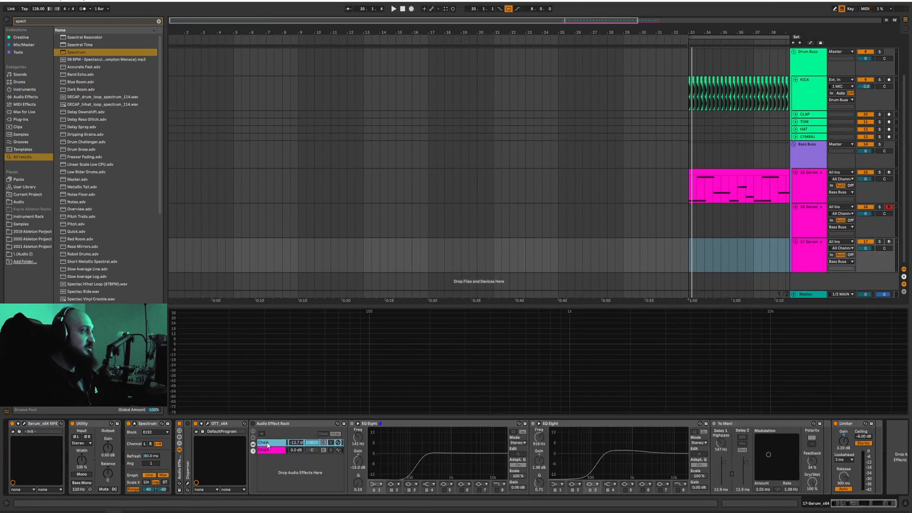
Pull the first chain out of the duplicated track's nested rack as a separate rack and delete the original outer rack.
{"action": "left_click_drag", "start_coordinate": [816, 261], "coordinate": [815, 255]}
{"action": "left_click", "coordinate": [815, 255]}
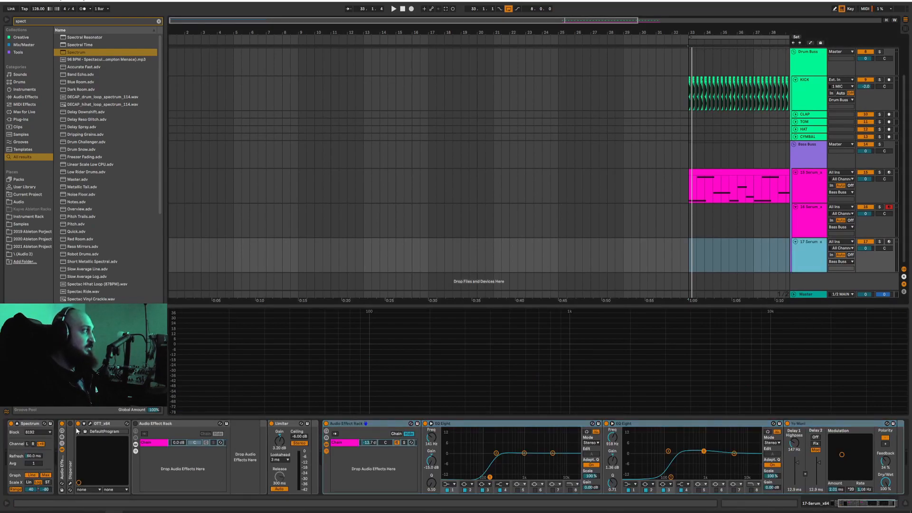
{"action": "left_click", "coordinate": [61, 463]}
{"action": "key", "text": "Delete"}
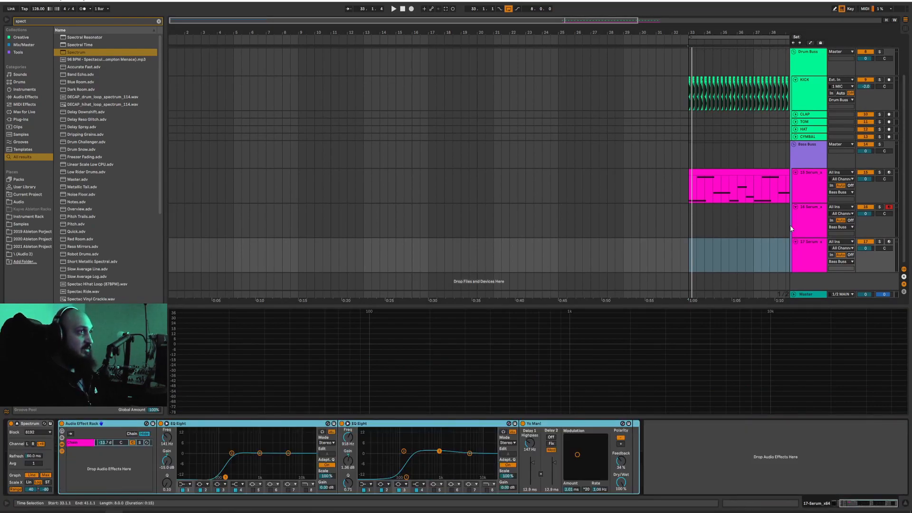
Copy the OTT device from the 16-Serum track and paste it after Spectrum on the duplicated track.
{"action": "left_click", "coordinate": [799, 226]}
{"action": "left_click", "coordinate": [174, 424]}
{"action": "left_click", "coordinate": [193, 424]}
{"action": "left_click", "coordinate": [169, 424]}
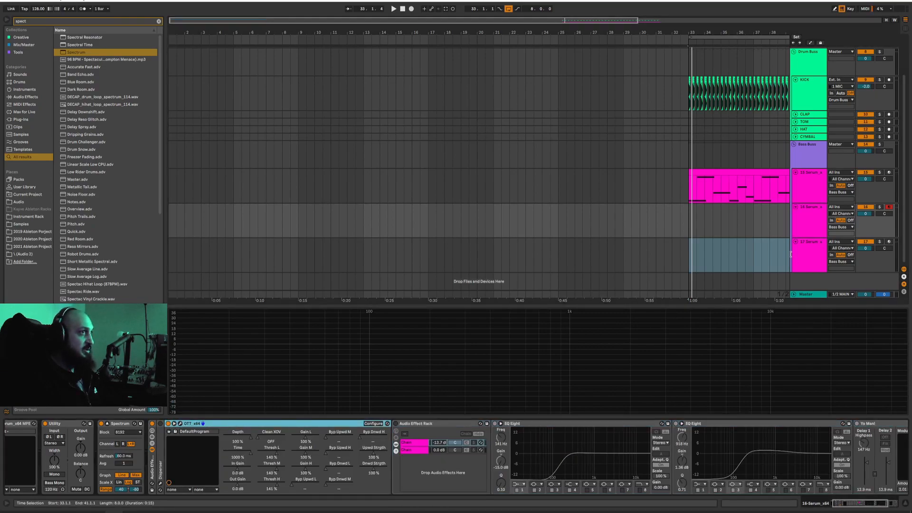
{"action": "left_click", "coordinate": [800, 259]}
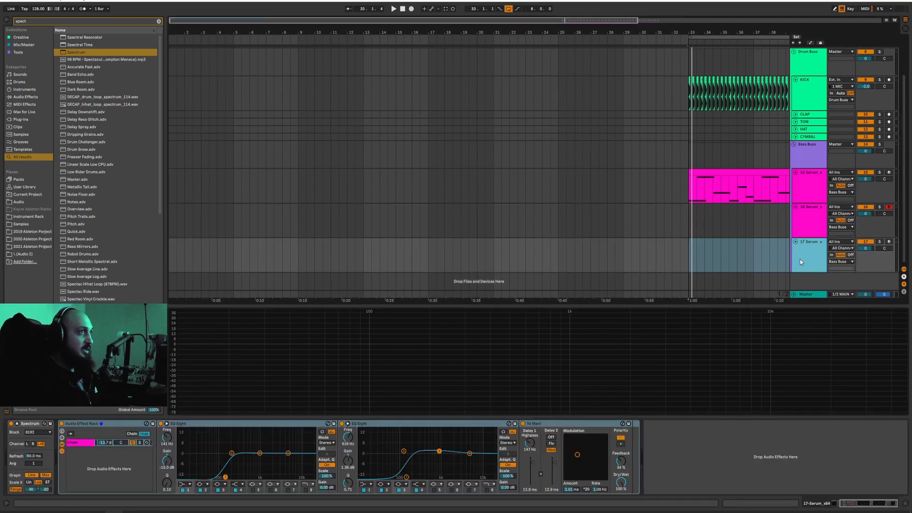
{"action": "left_click", "coordinate": [38, 422]}
{"action": "key", "text": "ctrl+v"}
{"action": "left_click_drag", "start_coordinate": [46, 422], "coordinate": [294, 437]}
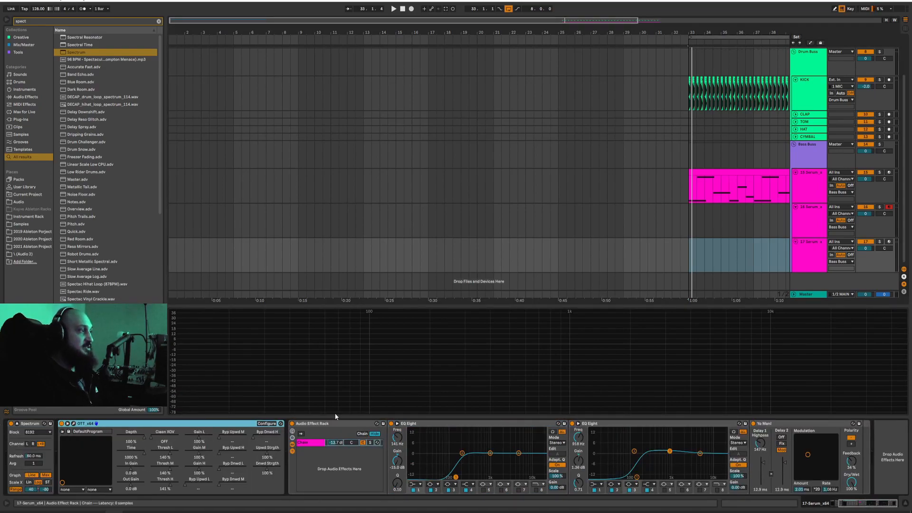
{"action": "scroll", "coordinate": [539, 443], "scroll_direction": "up", "scroll_amount": 1}
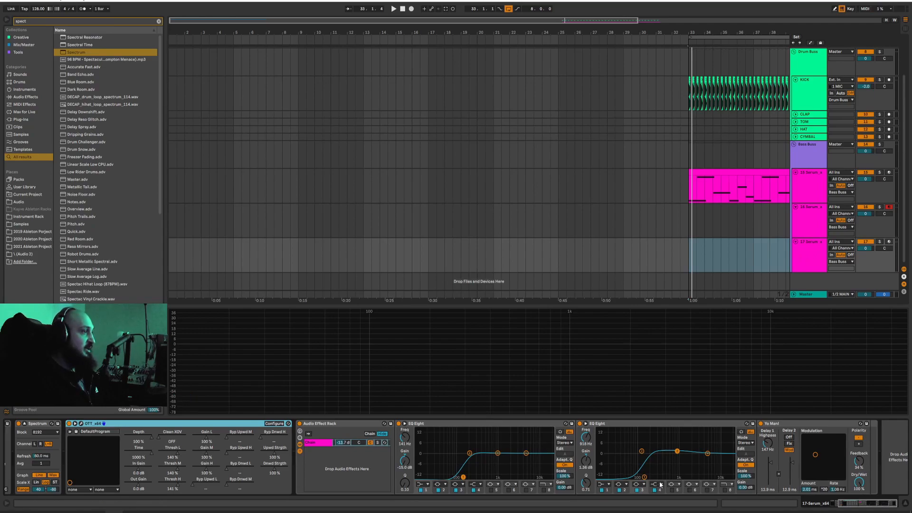
{"action": "left_click_drag", "start_coordinate": [854, 504], "coordinate": [842, 504]}
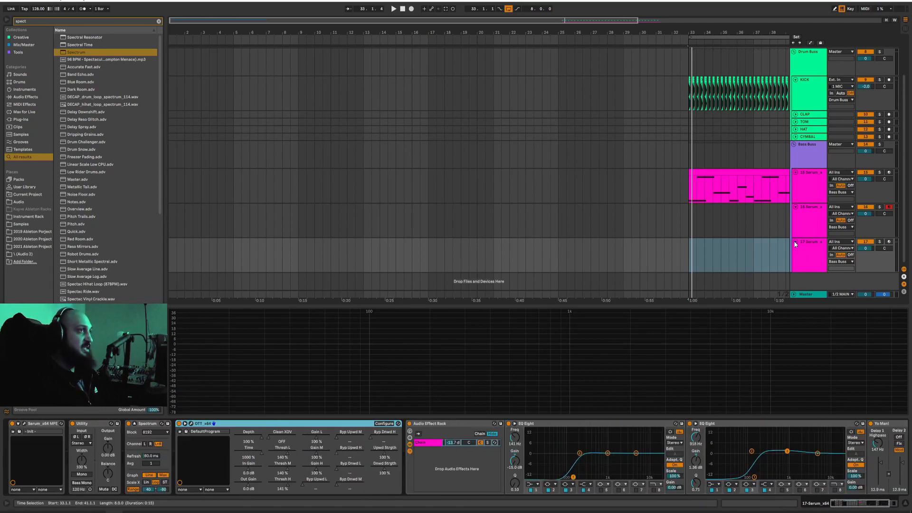
Delete the duplicated 17-Serum track and return to the 16-Serum track.
{"action": "left_click", "coordinate": [807, 216]}
{"action": "left_click", "coordinate": [807, 259]}
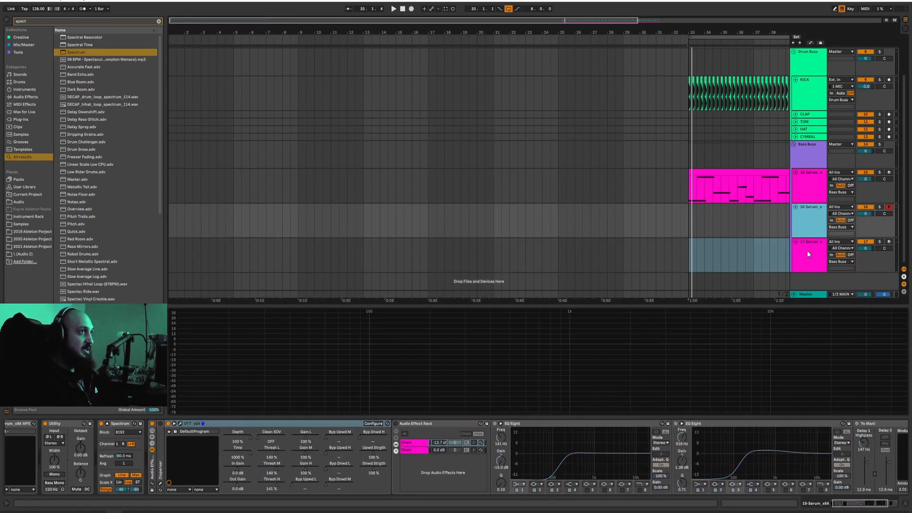
{"action": "left_click", "coordinate": [807, 216]}
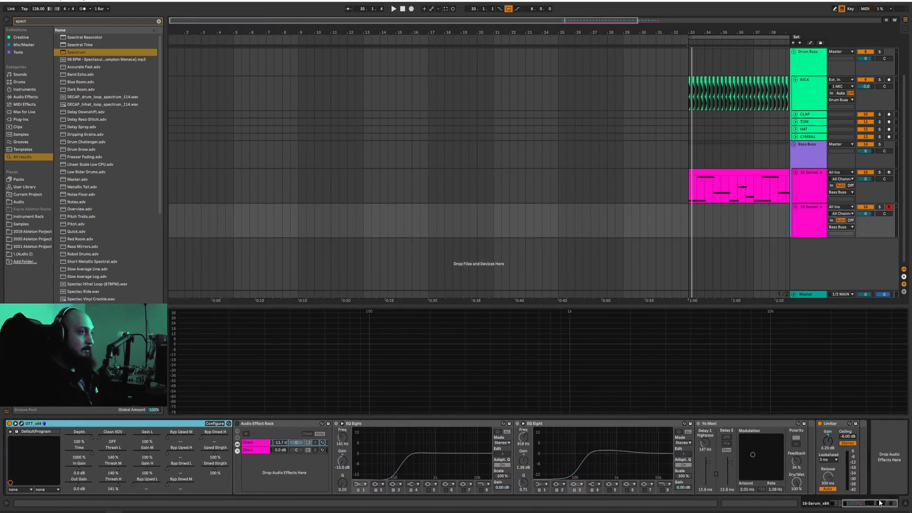
Hide the parameter section of the OTT device on the 16-Serum track, keeping the device unfolded.
{"action": "left_click_drag", "start_coordinate": [880, 503], "coordinate": [843, 505]}
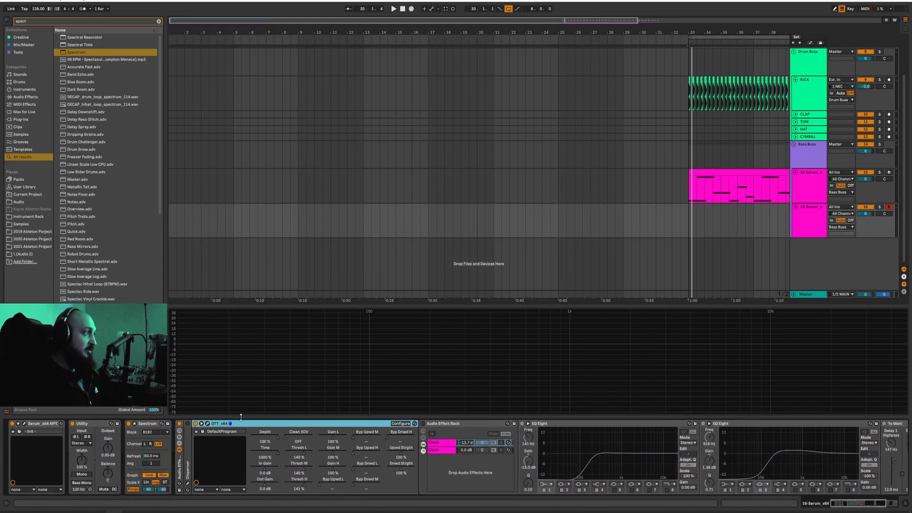
{"action": "double_click", "coordinate": [260, 424]}
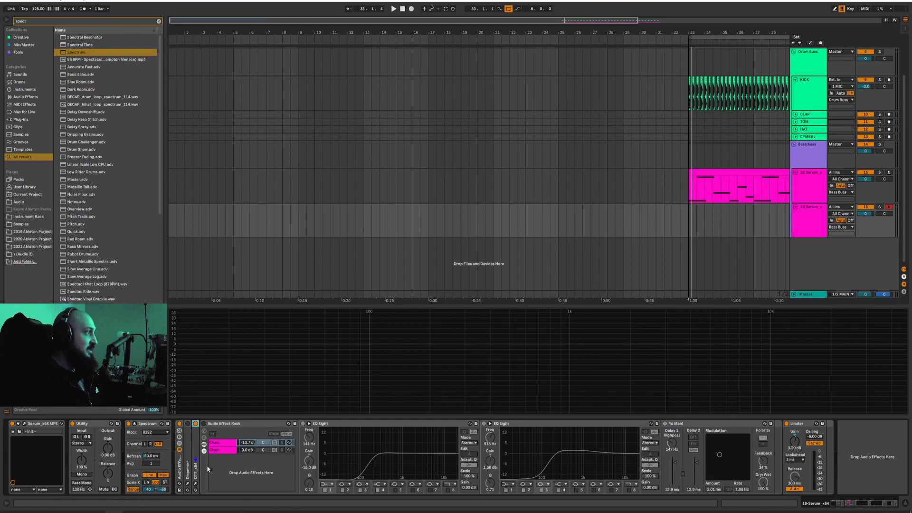
{"action": "double_click", "coordinate": [194, 458]}
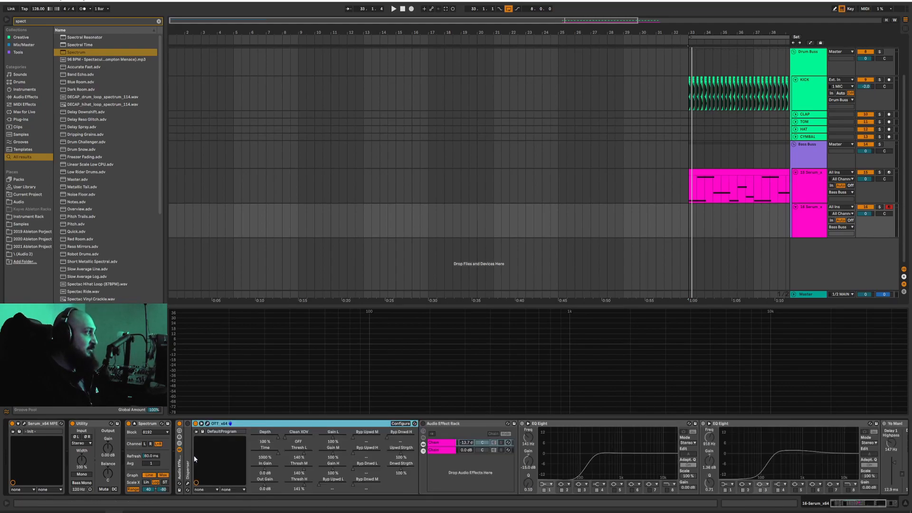
{"action": "left_click", "coordinate": [201, 432]}
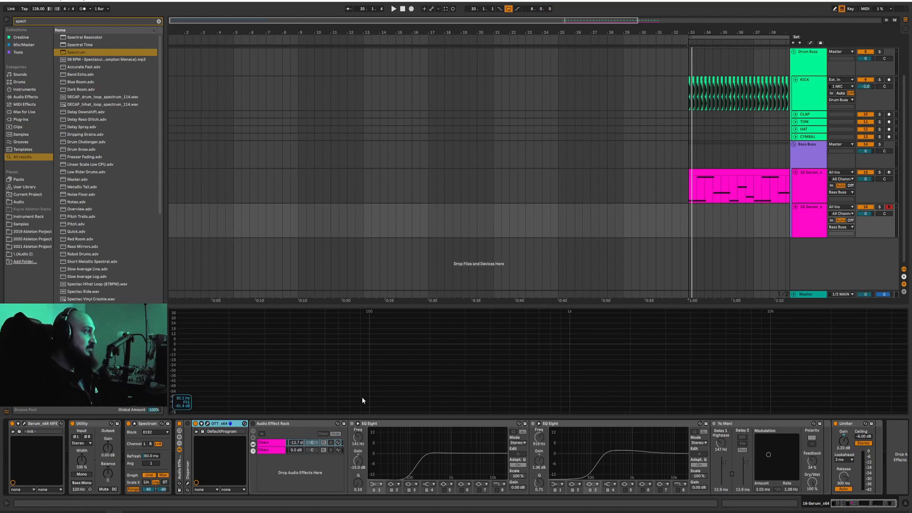
Turn the nested Audio Effect Rack back on and switch between its two chains, ending on the first.
{"action": "left_click", "coordinate": [288, 424]}
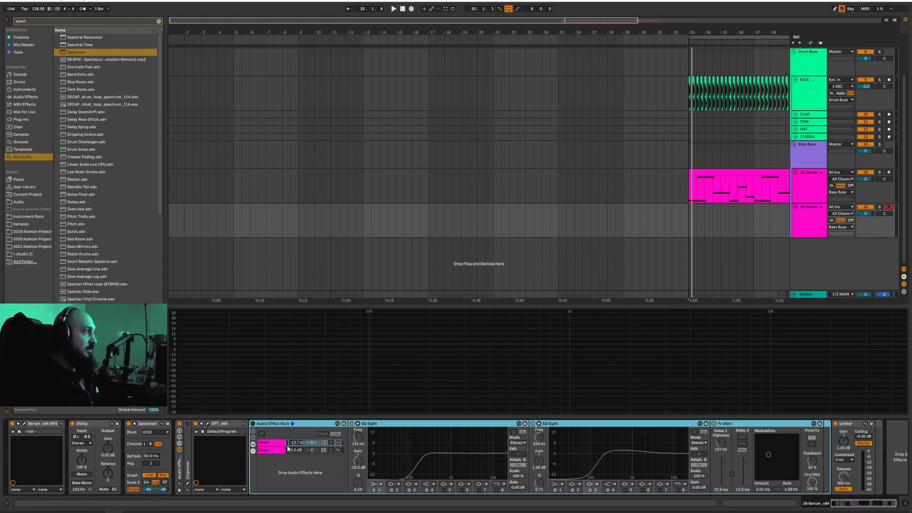
{"action": "left_click", "coordinate": [253, 424]}
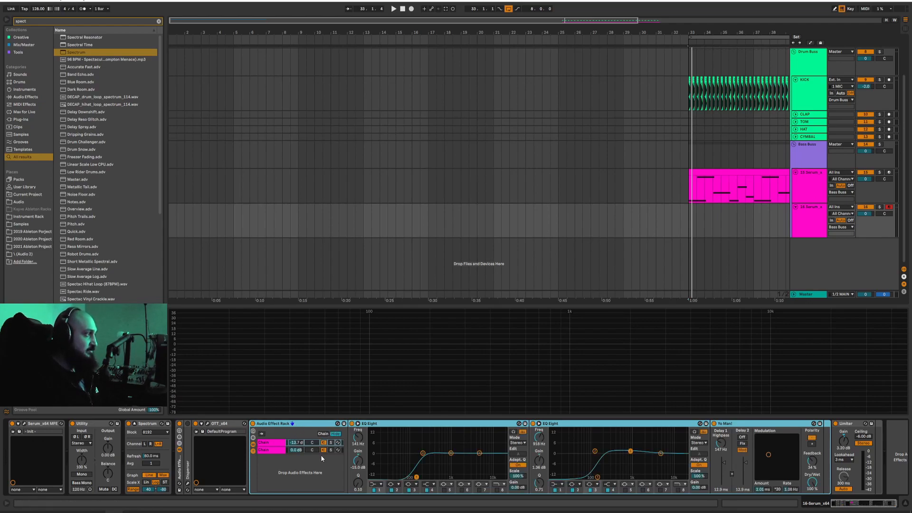
{"action": "left_click", "coordinate": [272, 450]}
{"action": "left_click", "coordinate": [271, 442]}
{"action": "left_click", "coordinate": [272, 448]}
{"action": "left_click", "coordinate": [273, 450]}
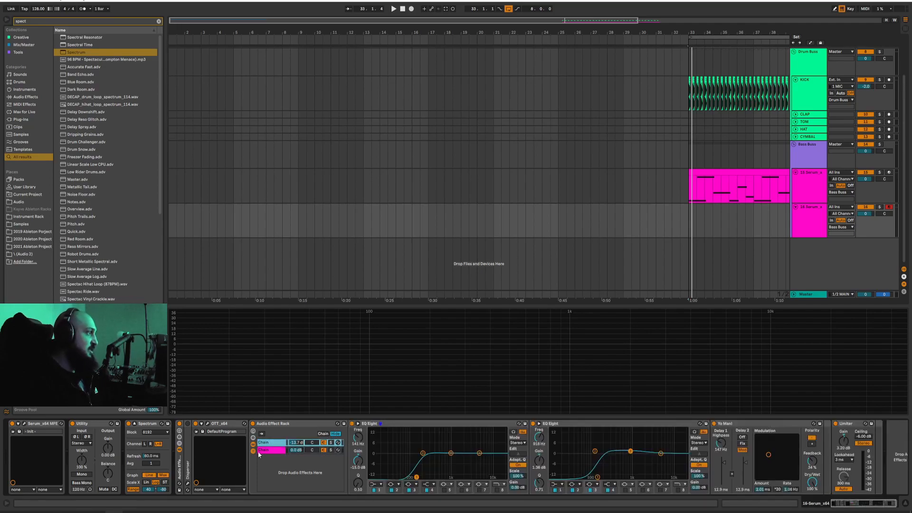
View the empty second chain, and solo the nested rack's first chain and the 16-Serum track.
{"action": "left_click", "coordinate": [811, 224]}
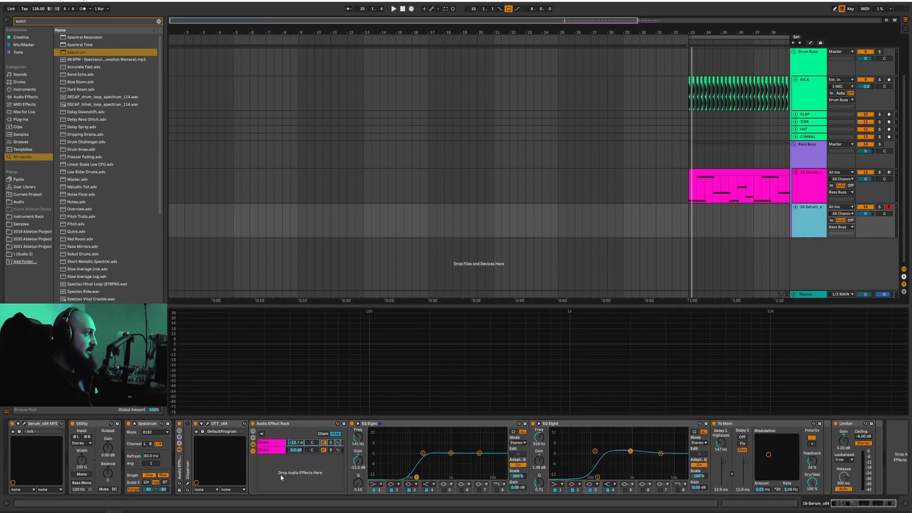
{"action": "left_click", "coordinate": [268, 451]}
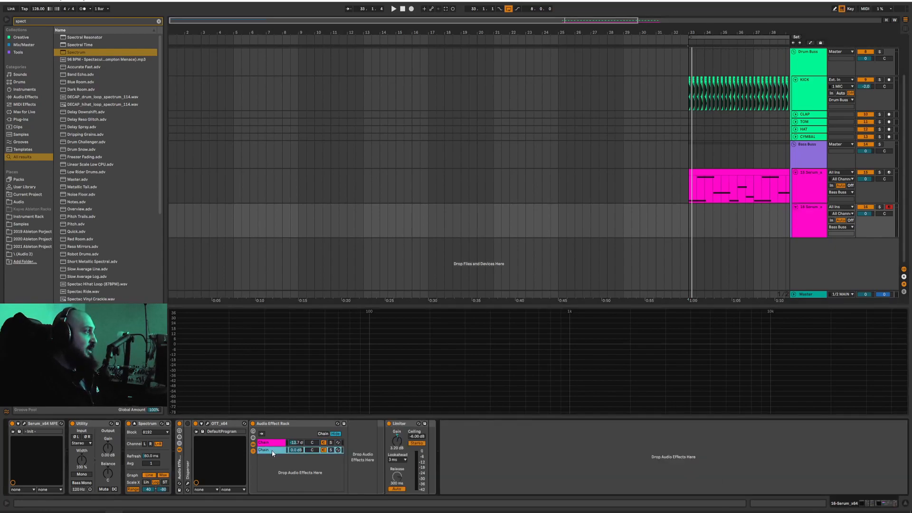
{"action": "left_click", "coordinate": [330, 445]}
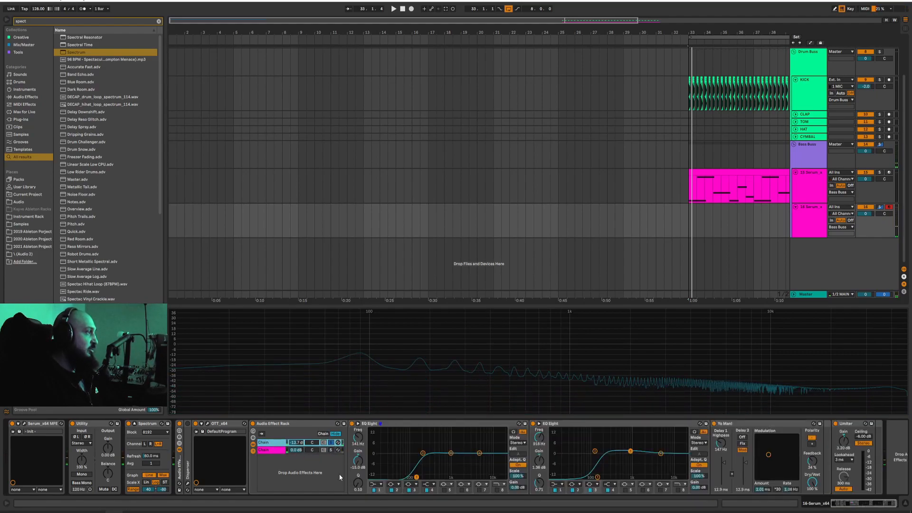
Play the soloed first chain and turn off its two EQ Eight devices, leaving the modulation device after them on.
{"action": "left_click_drag", "start_coordinate": [857, 508], "coordinate": [865, 507]}
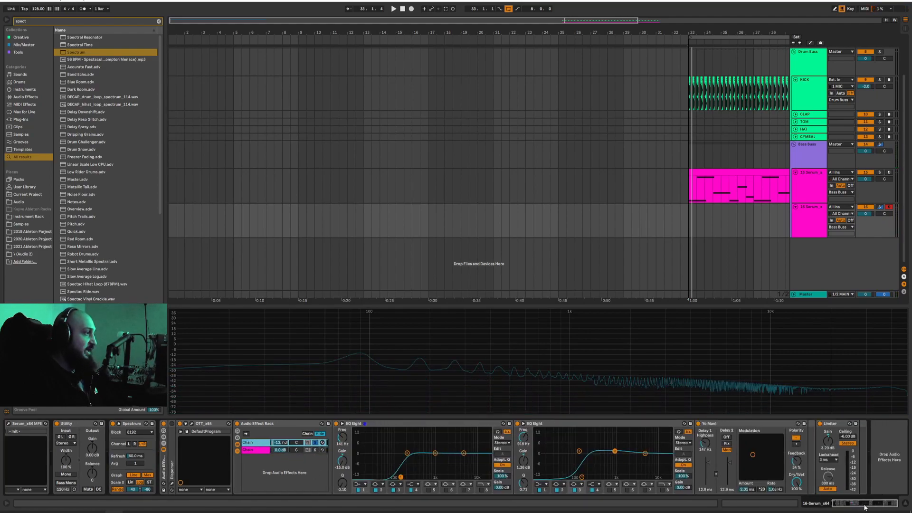
{"action": "left_click", "coordinate": [591, 424]}
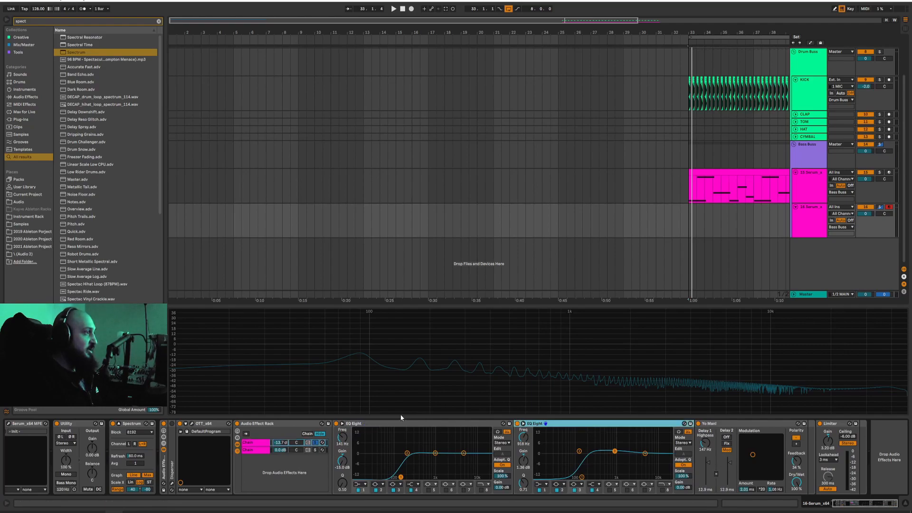
{"action": "left_click", "coordinate": [399, 424], "text": "shift"}
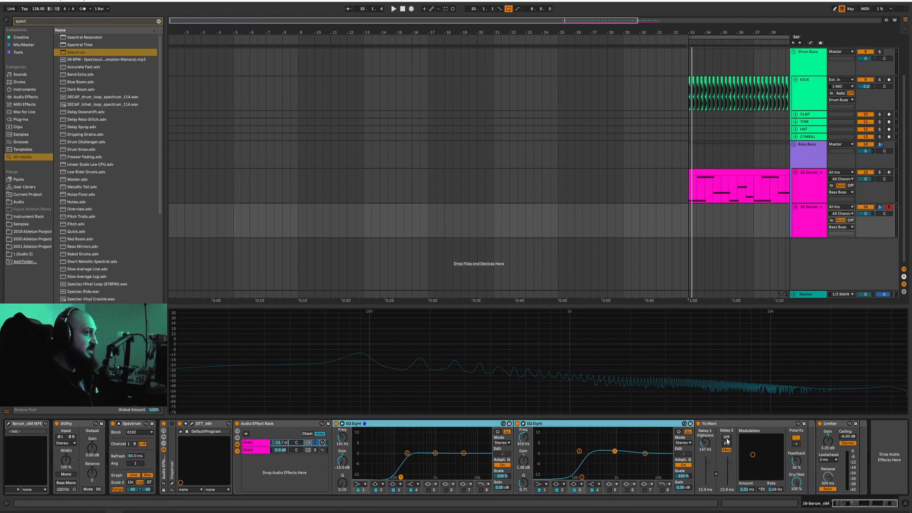
{"action": "left_click", "coordinate": [725, 425]}
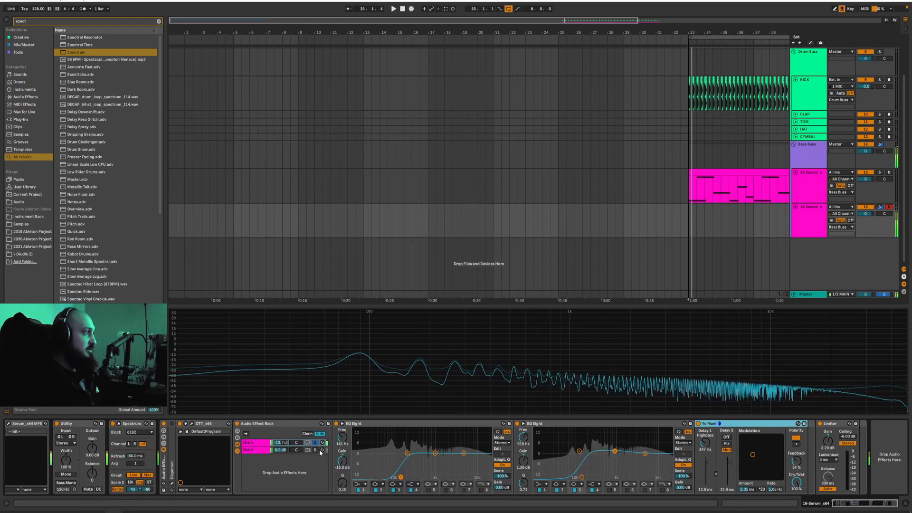
{"action": "left_click", "coordinate": [517, 423]}
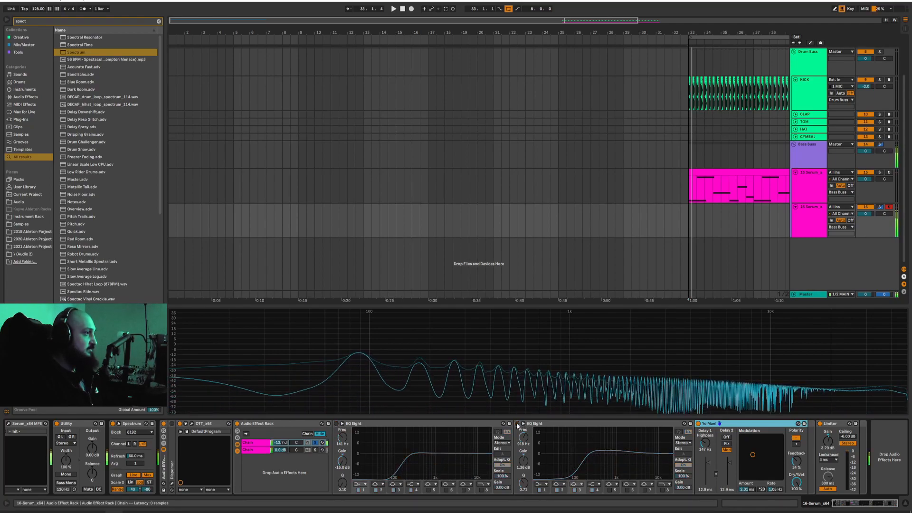
Select the nested rack's first chain and turn its two EQ Eight devices back on.
{"action": "left_click", "coordinate": [315, 443]}
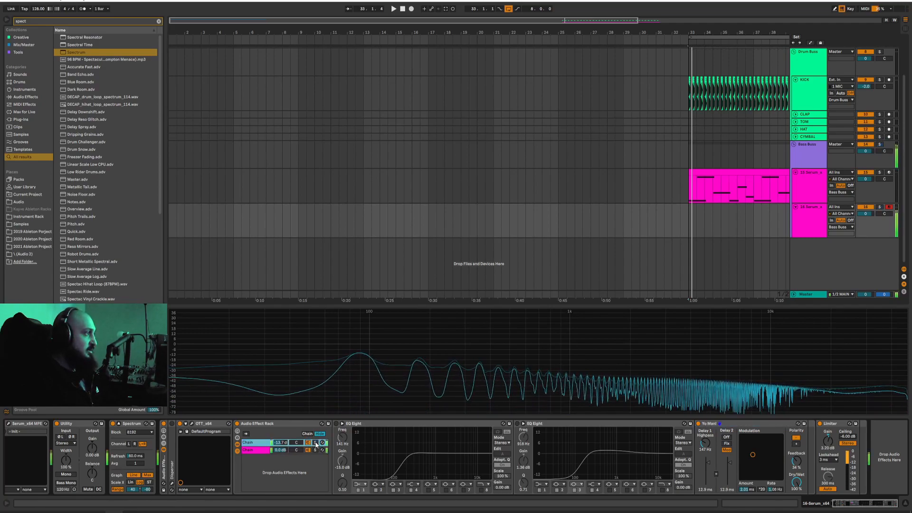
{"action": "left_click", "coordinate": [517, 423]}
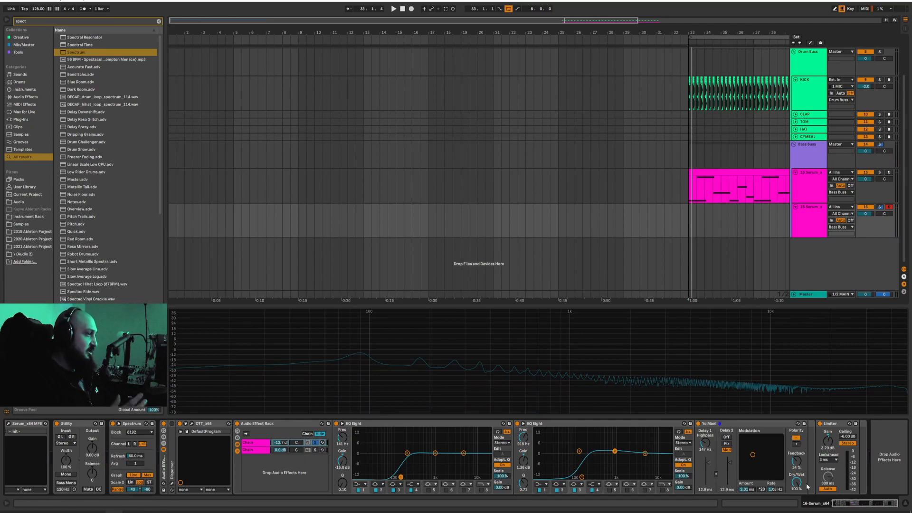
Shift the high-pass bands lower in both EQ Eights, to about 74 Hz in the first, and set the second's adjoining band to about 114 Hz.
{"action": "left_click_drag", "start_coordinate": [614, 453], "coordinate": [606, 454]}
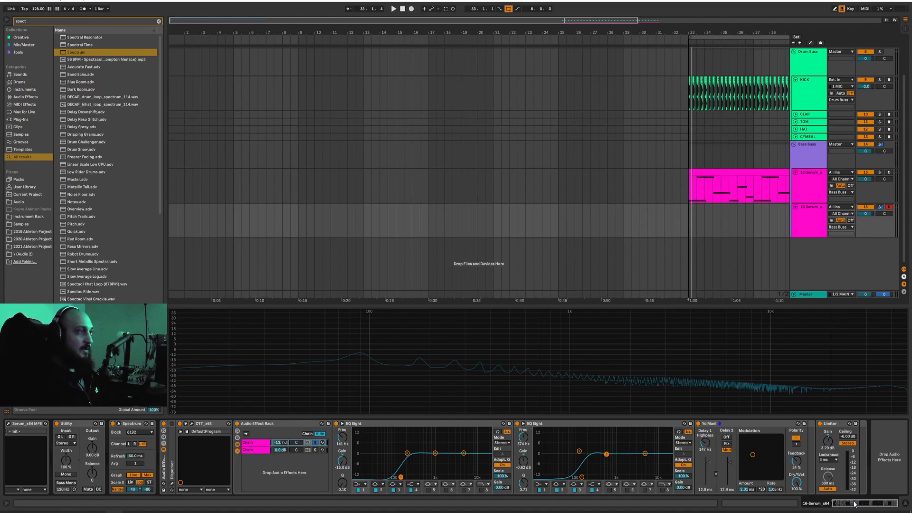
{"action": "left_click_drag", "start_coordinate": [581, 477], "coordinate": [564, 477]}
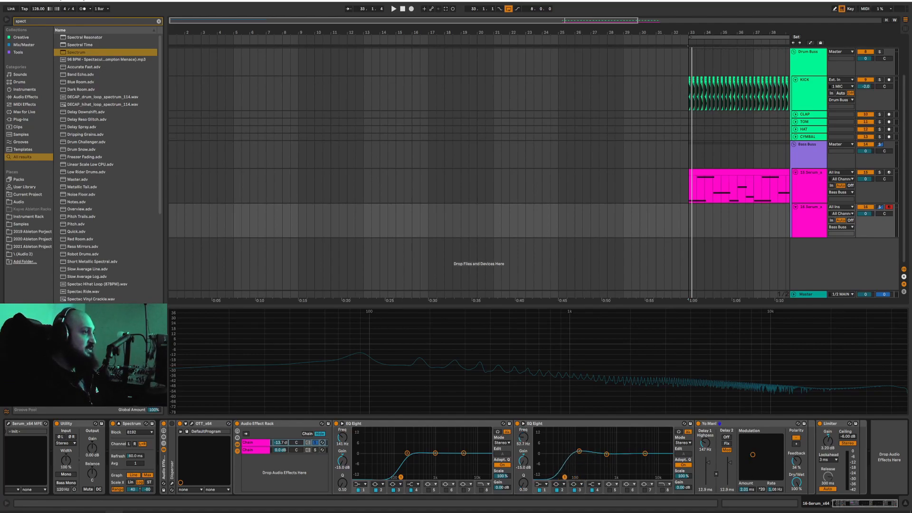
{"action": "left_click_drag", "start_coordinate": [400, 477], "coordinate": [389, 477]}
{"action": "left_click_drag", "start_coordinate": [578, 451], "coordinate": [578, 455]}
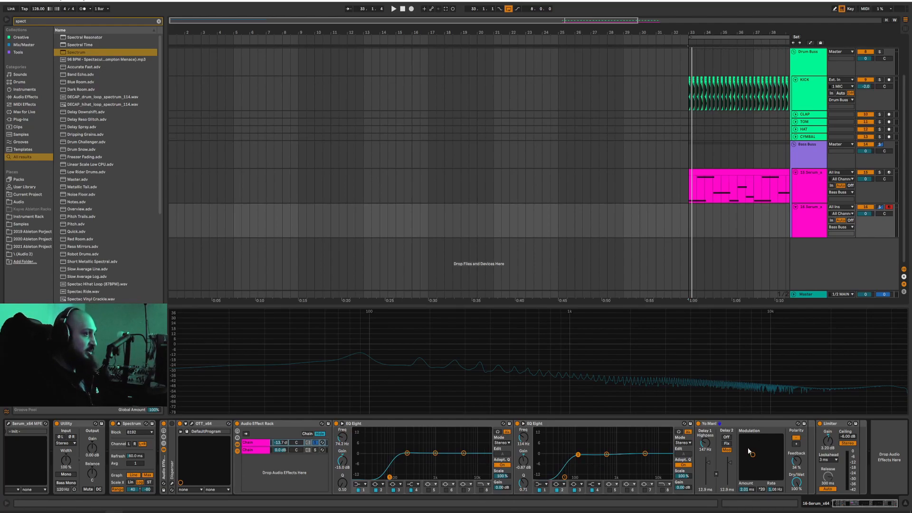
Select the modulation device after the EQs and switch between the nested rack's two chains, ending on the empty second chain.
{"action": "left_click", "coordinate": [731, 426]}
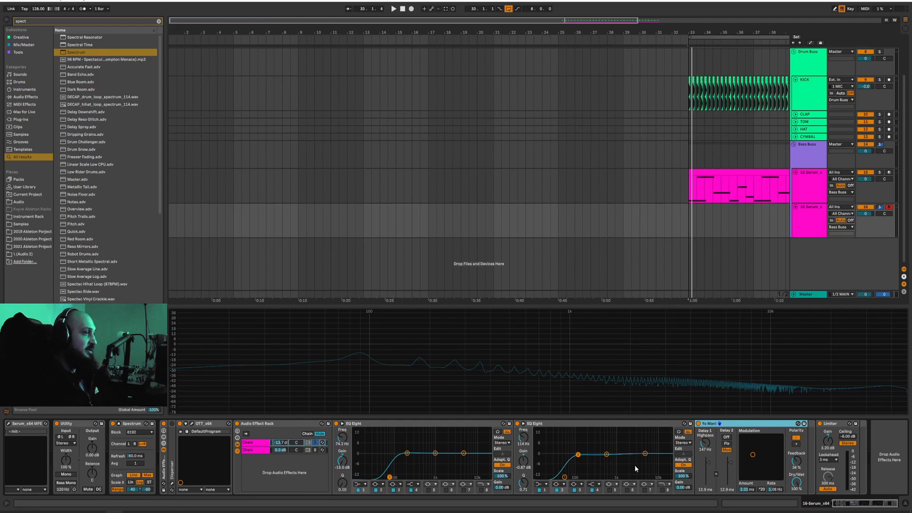
{"action": "left_click", "coordinate": [256, 442]}
{"action": "left_click", "coordinate": [258, 450]}
{"action": "left_click", "coordinate": [258, 442]}
{"action": "left_click", "coordinate": [260, 449]}
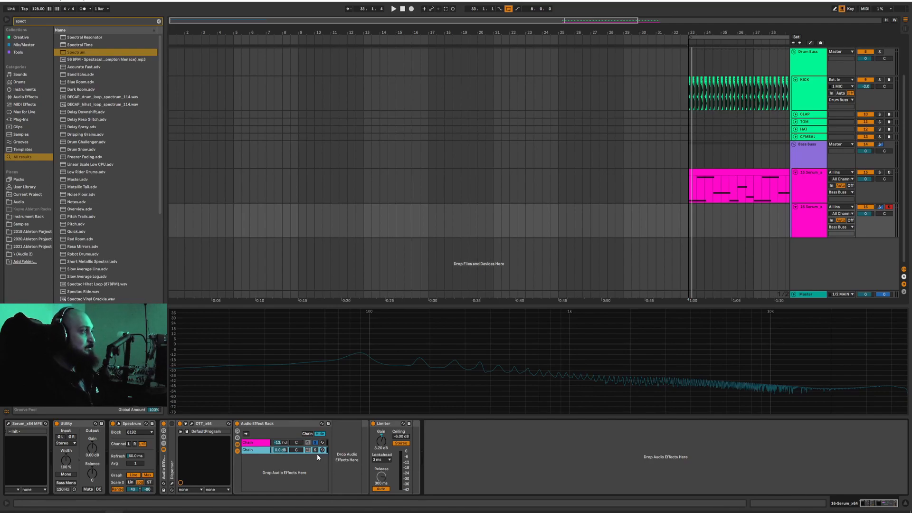
Move the Utility behind the Limiter and turn on its Mono option while playing the bass through the first chain.
{"action": "left_click_drag", "start_coordinate": [69, 423], "coordinate": [376, 459]}
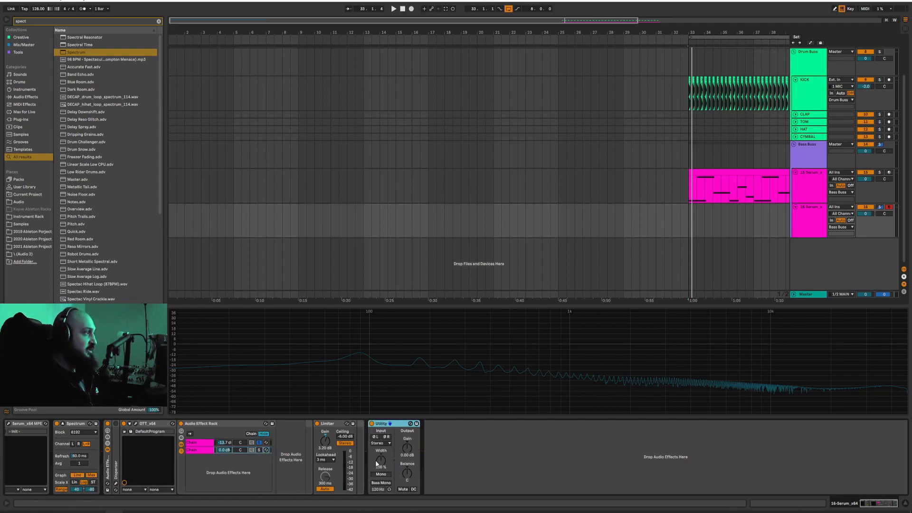
{"action": "left_click", "coordinate": [256, 442]}
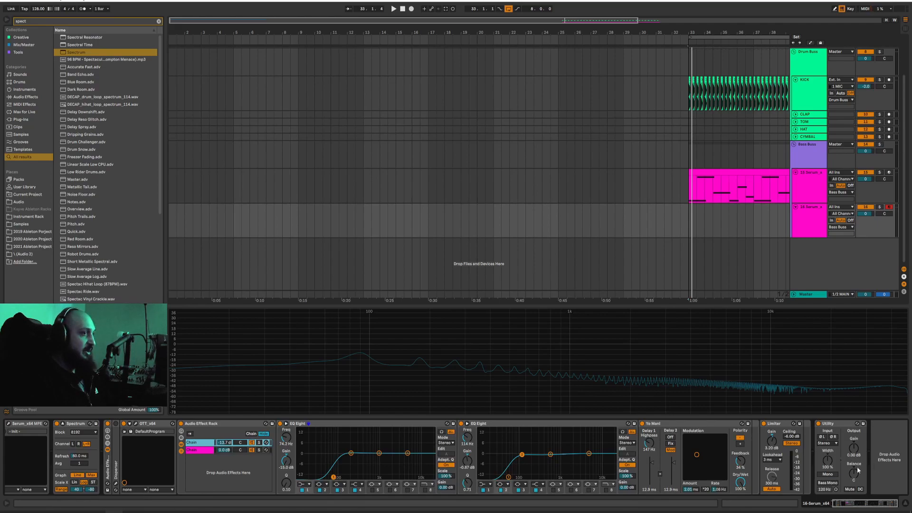
{"action": "left_click", "coordinate": [826, 474]}
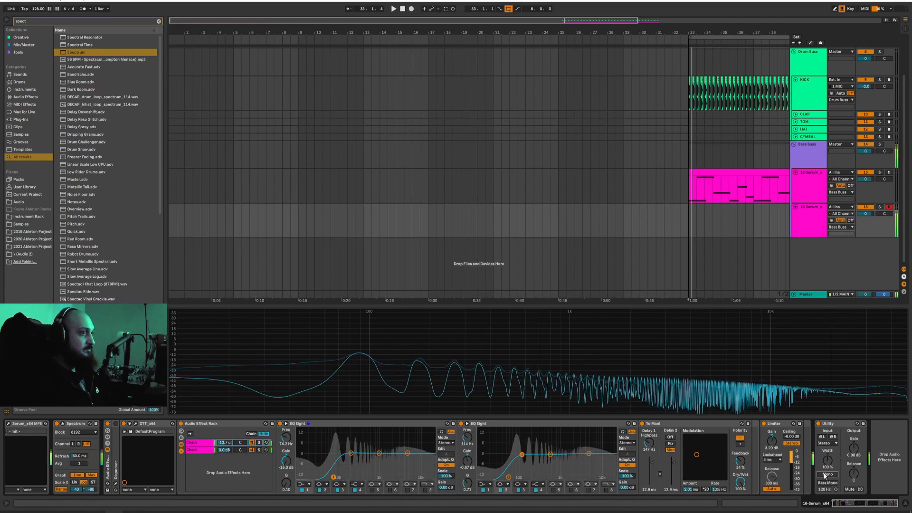
{"action": "left_click", "coordinate": [825, 475]}
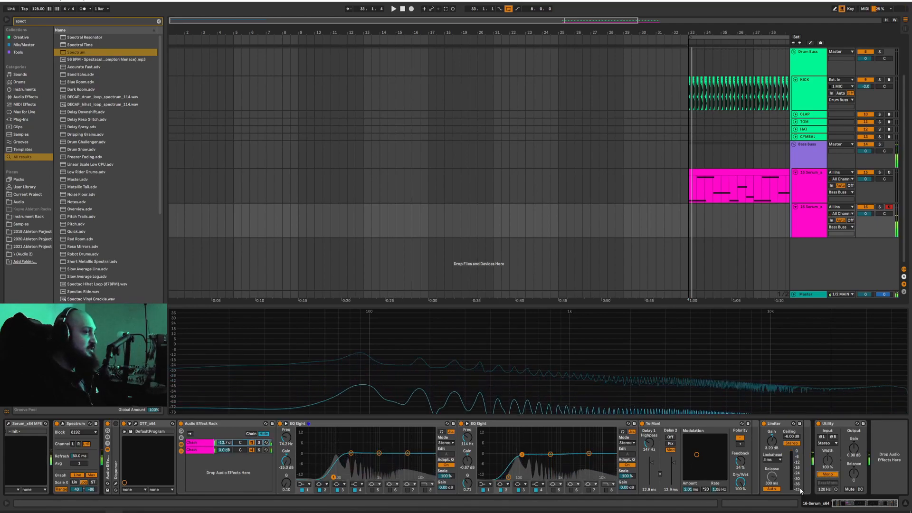
Compare the nested rack's processed first chain with its empty second chain, ending on the first.
{"action": "left_click", "coordinate": [189, 451]}
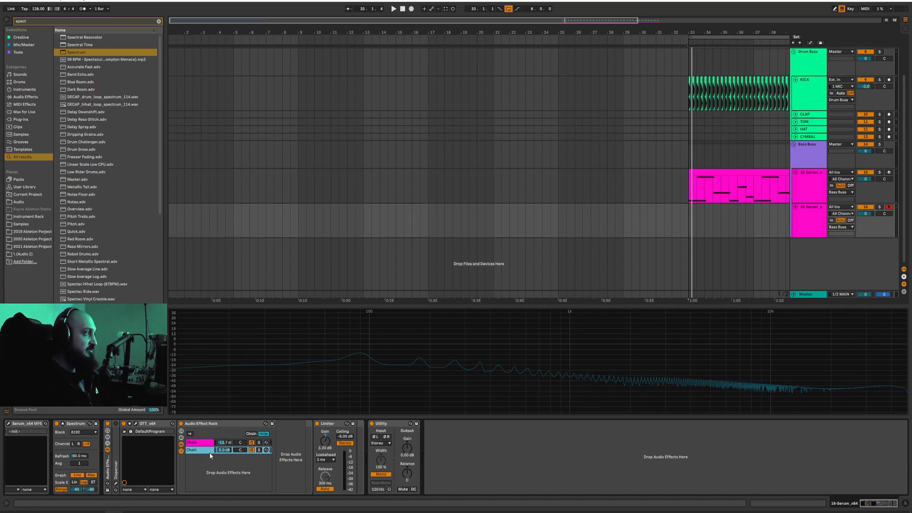
{"action": "left_click", "coordinate": [202, 442]}
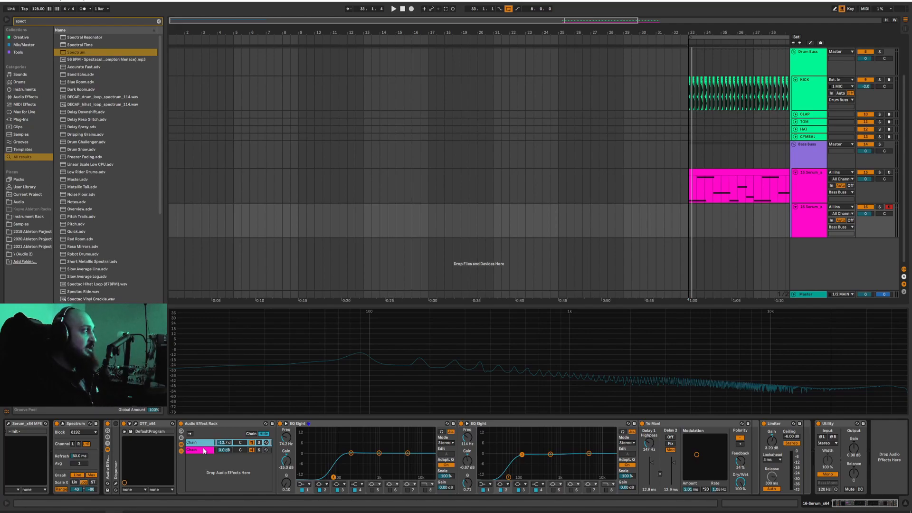
{"action": "left_click", "coordinate": [203, 450]}
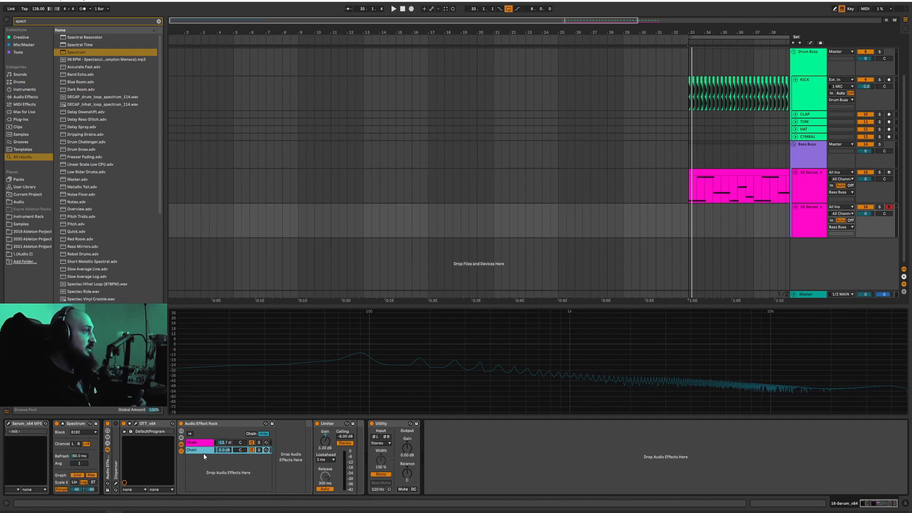
{"action": "key", "text": "Up"}
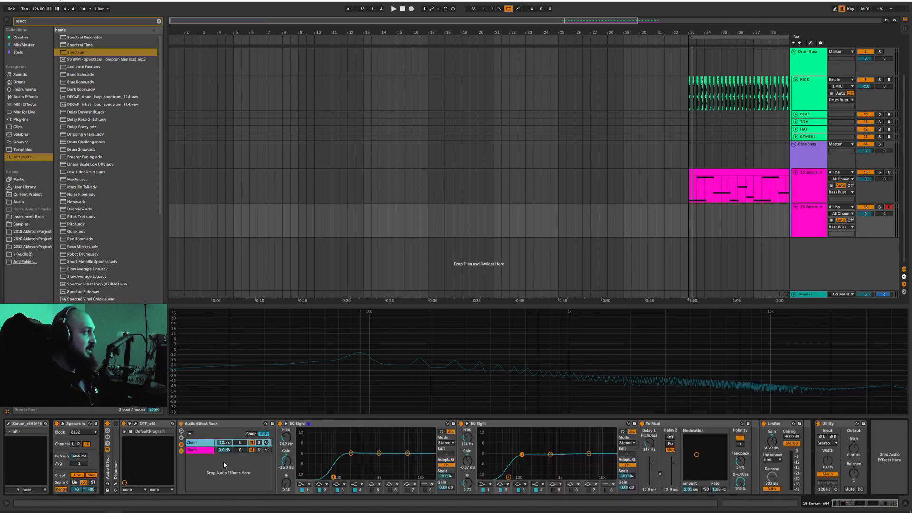
{"action": "left_click", "coordinate": [204, 452]}
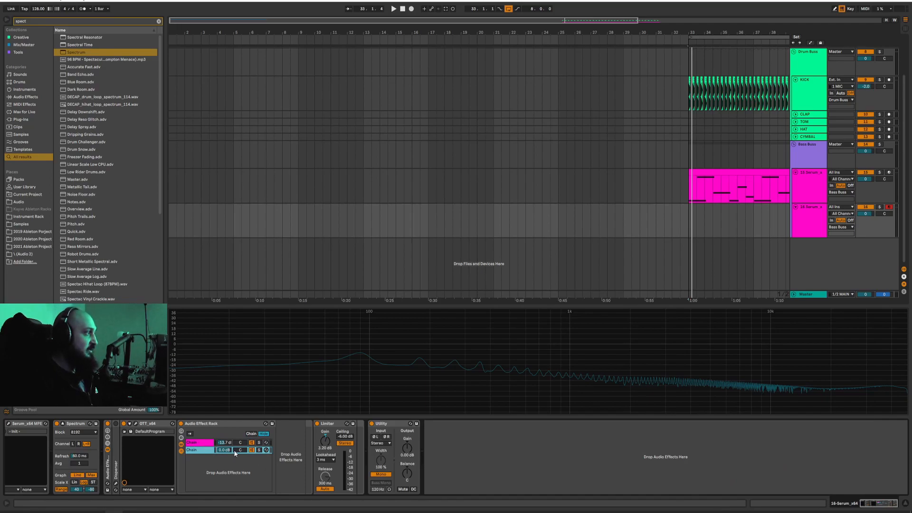
{"action": "key", "text": "Up"}
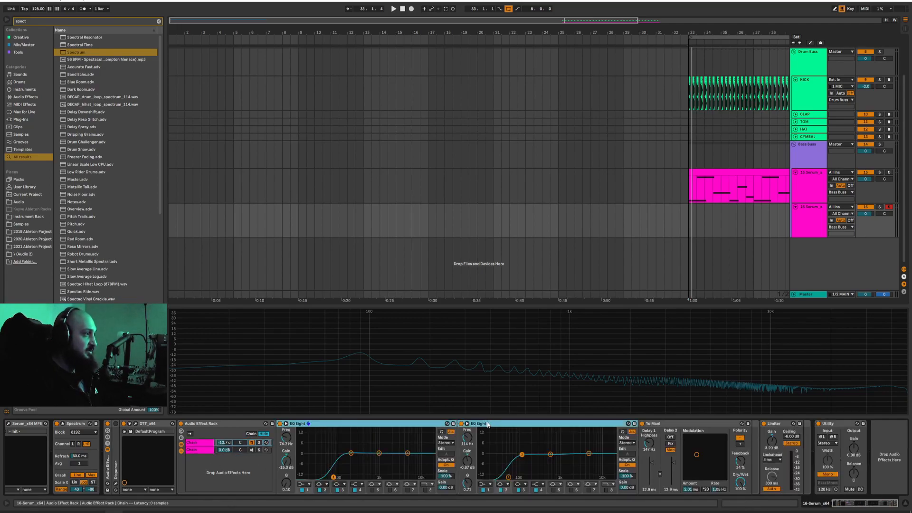
Bypass both EQ Eights, switch the Utility's Mono off and on while playing, and turn the EQs back on.
{"action": "left_click", "coordinate": [461, 423]}
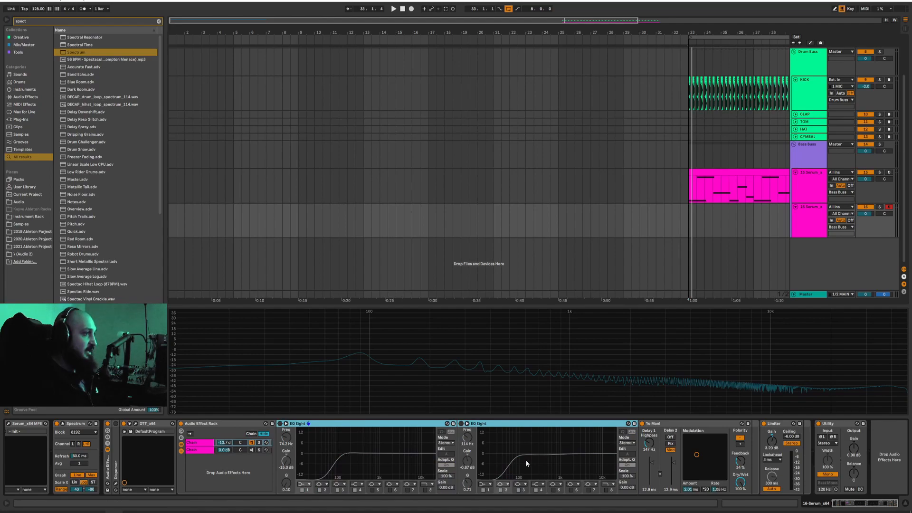
{"action": "left_click", "coordinate": [819, 475]}
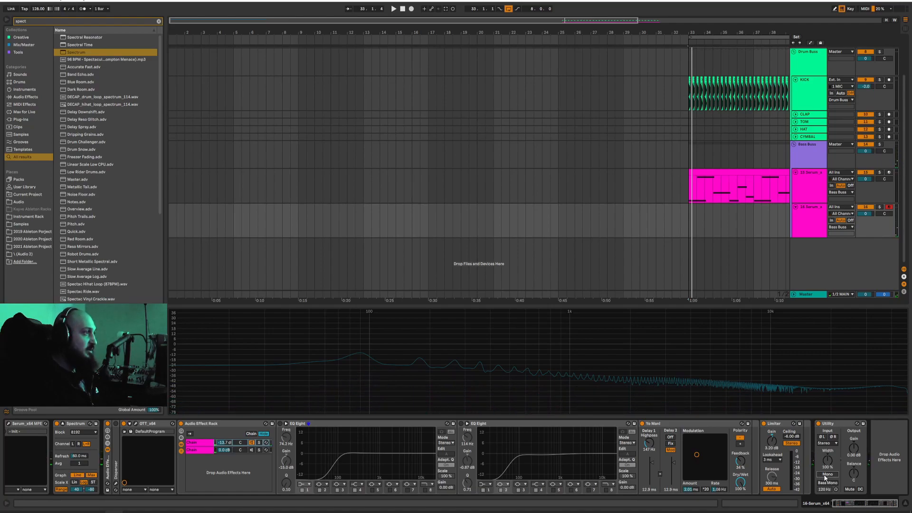
{"action": "left_click", "coordinate": [825, 475]}
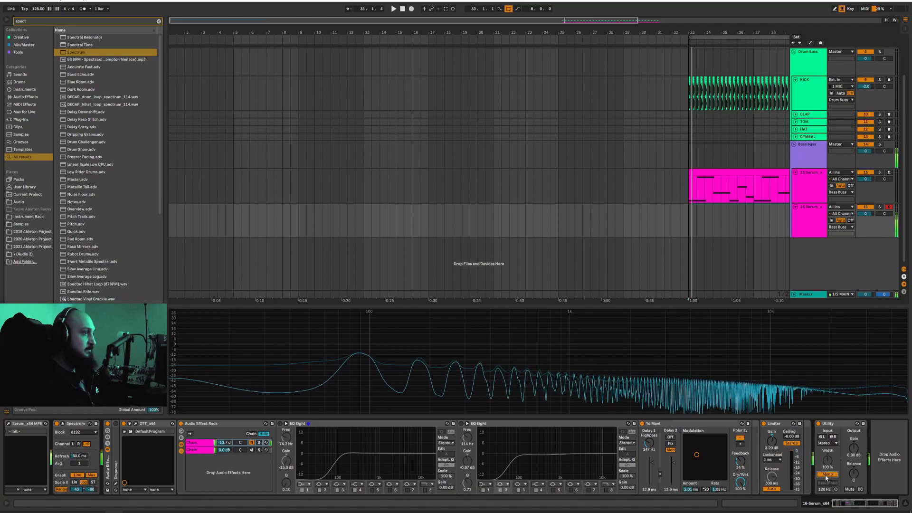
{"action": "left_click", "coordinate": [418, 430]}
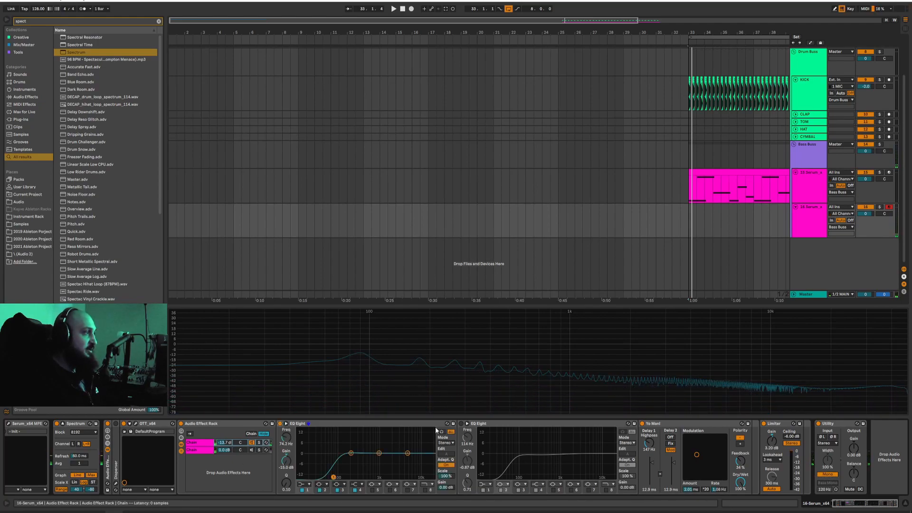
View the nested rack's empty second chain and return to its first chain.
{"action": "left_click", "coordinate": [252, 449]}
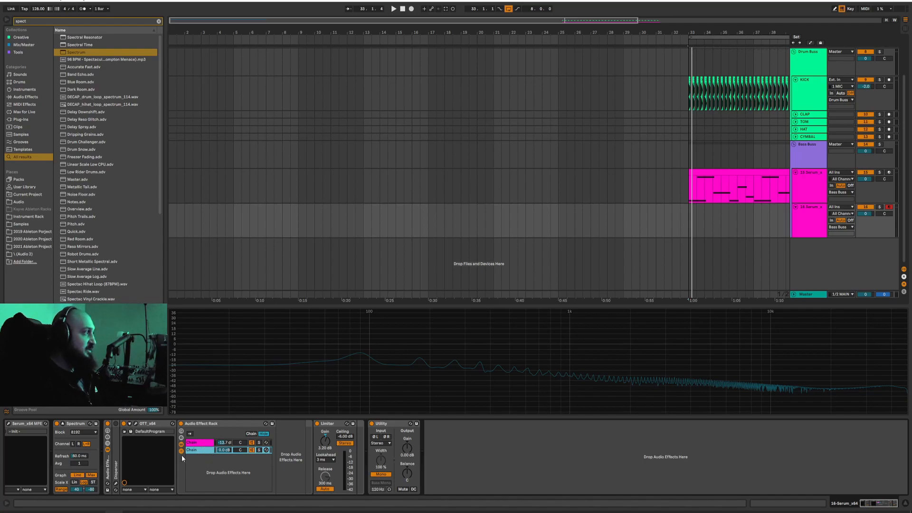
{"action": "left_click", "coordinate": [200, 449]}
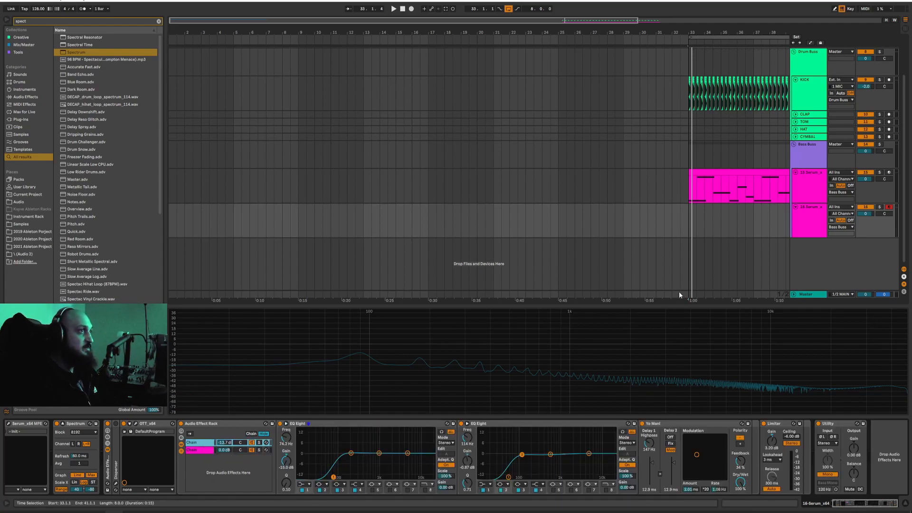
Open Serum on the 16-Serum track, view its FX page, return to the oscillators and close its window.
{"action": "scroll", "coordinate": [622, 214], "scroll_direction": "down", "scroll_amount": 3}
{"action": "key", "text": "ctrl+alt+p"}
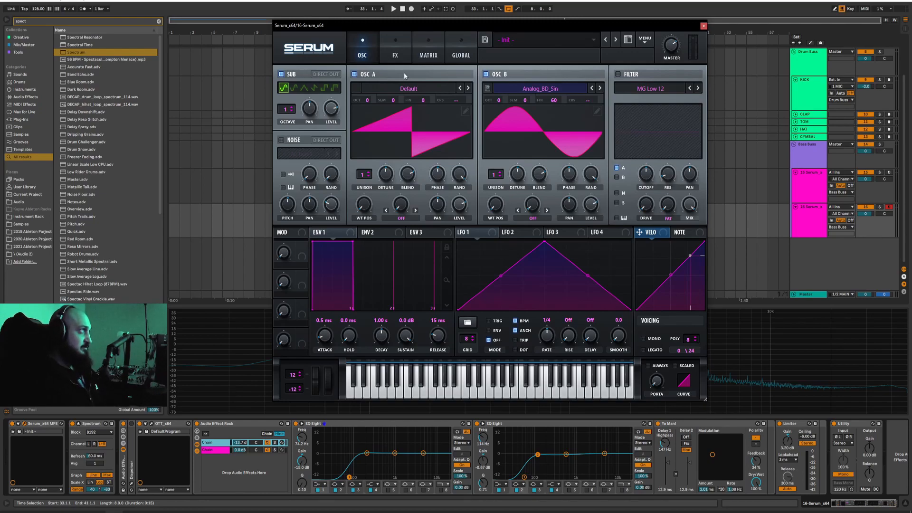
{"action": "left_click", "coordinate": [395, 56]}
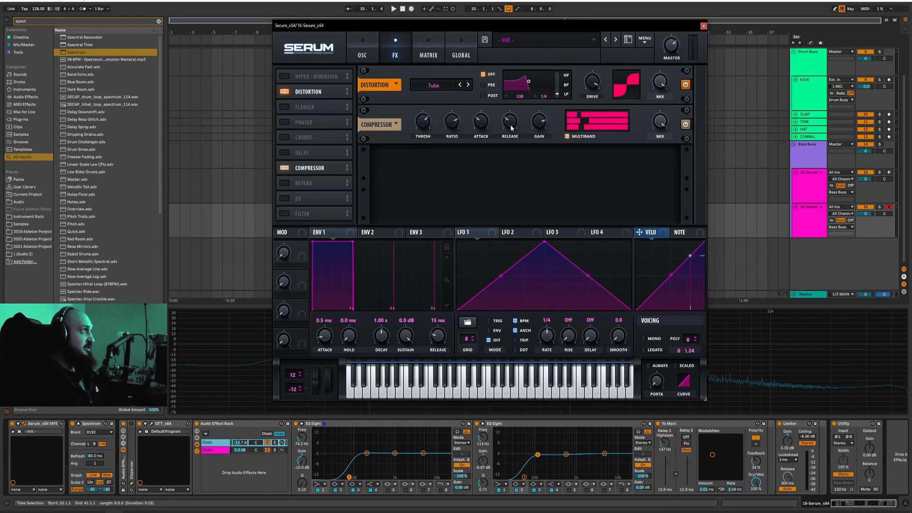
{"action": "left_click", "coordinate": [360, 53]}
{"action": "left_click", "coordinate": [704, 26]}
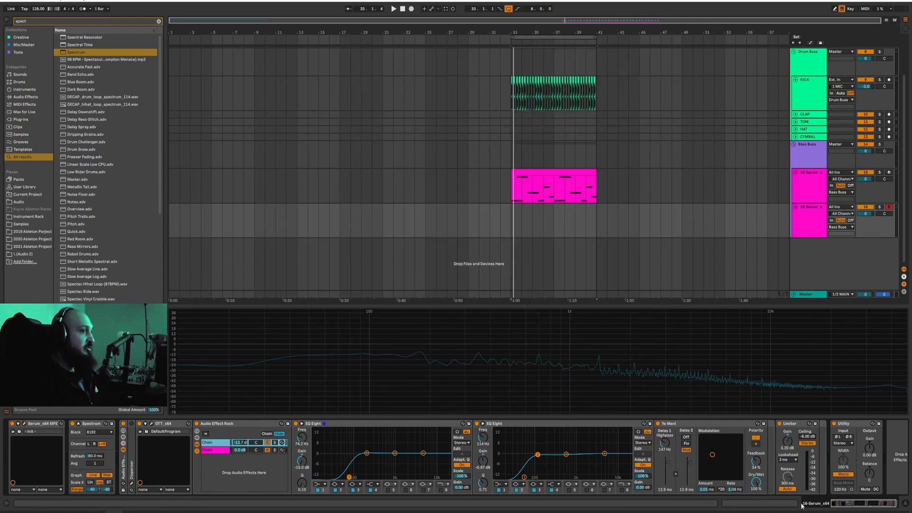
Show the modulation device in the nested rack's first chain, and select the empty second chain.
{"action": "left_click_drag", "start_coordinate": [855, 503], "coordinate": [834, 502]}
{"action": "left_click", "coordinate": [712, 443]}
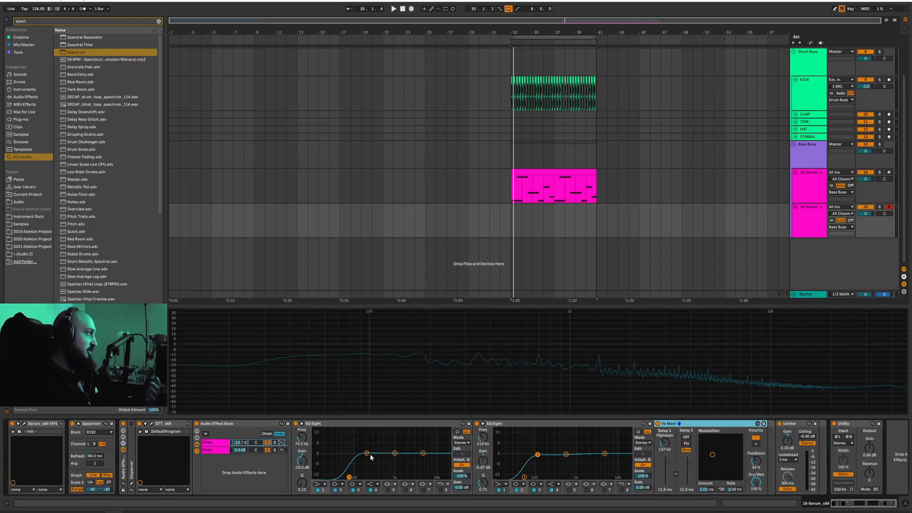
{"action": "left_click", "coordinate": [215, 444]}
{"action": "left_click", "coordinate": [214, 449]}
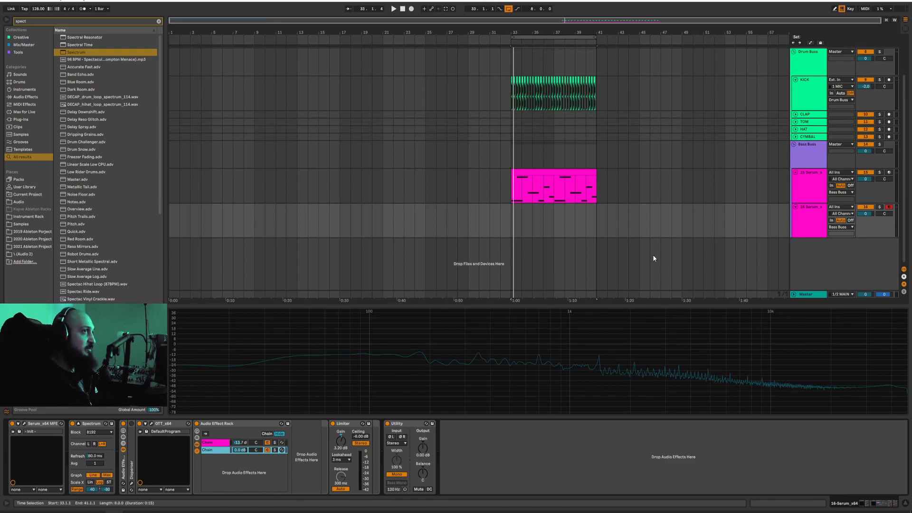
Duplicate the 16-Serum track and delete the copy.
{"action": "left_click", "coordinate": [810, 220]}
{"action": "key", "text": "ctrl+d"}
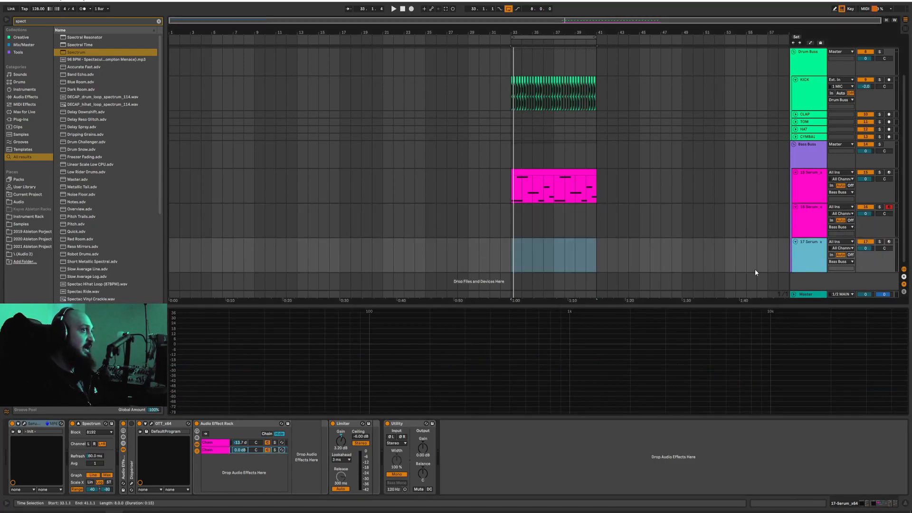
{"action": "key", "text": "Delete"}
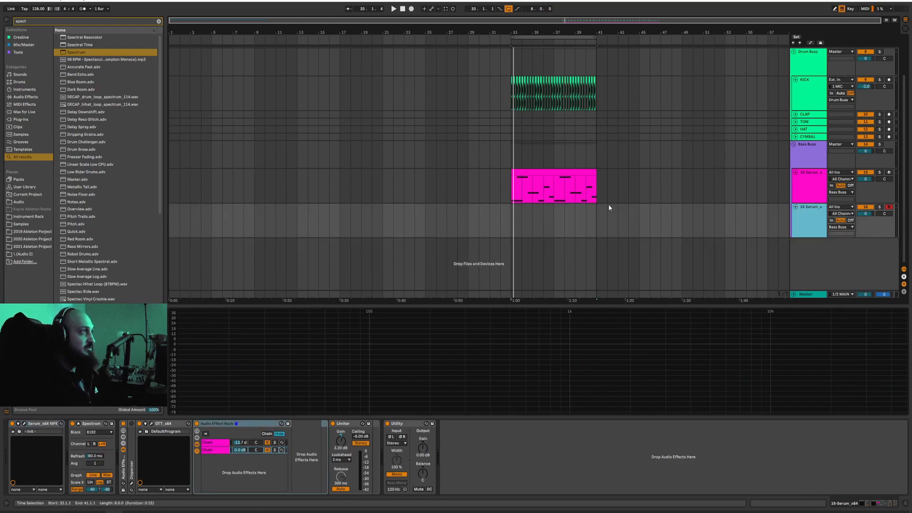
Show the Master track's devices, and view the device chains of the 16-Serum and 15-Serum tracks.
{"action": "left_click", "coordinate": [799, 295]}
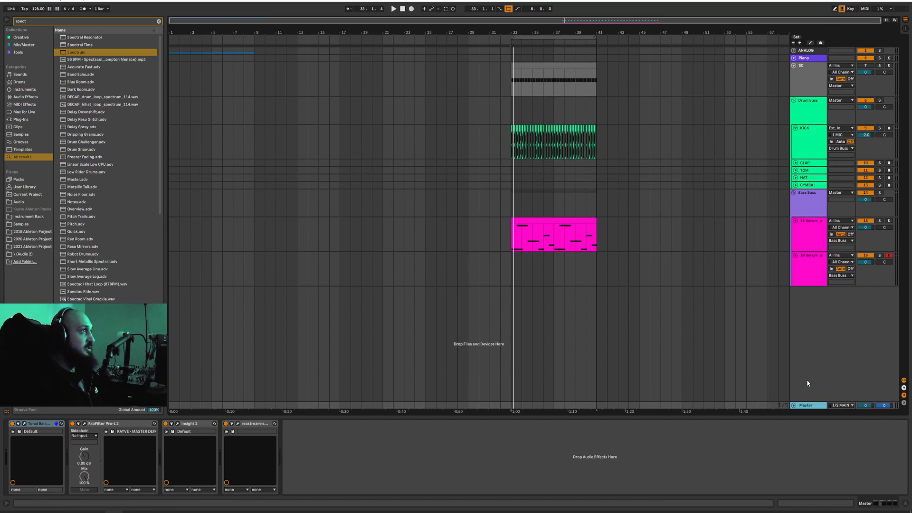
{"action": "left_click", "coordinate": [808, 278]}
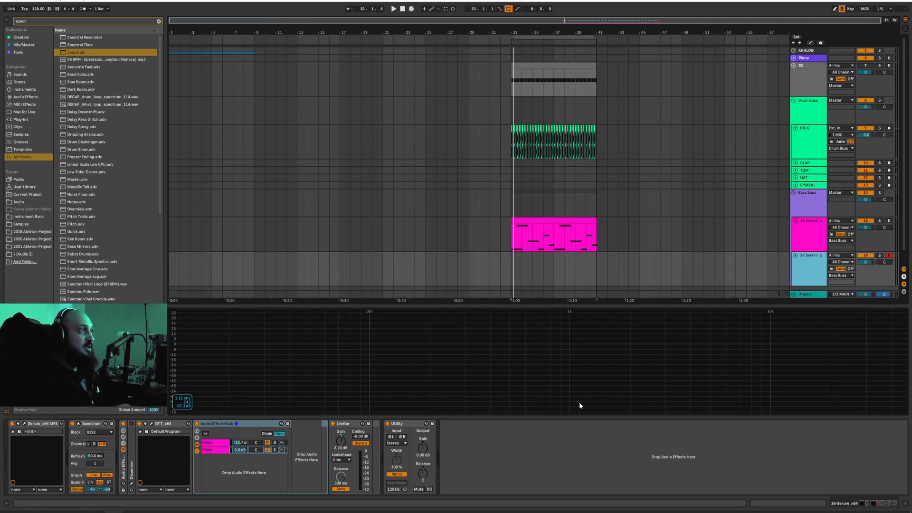
{"action": "left_click", "coordinate": [802, 263]}
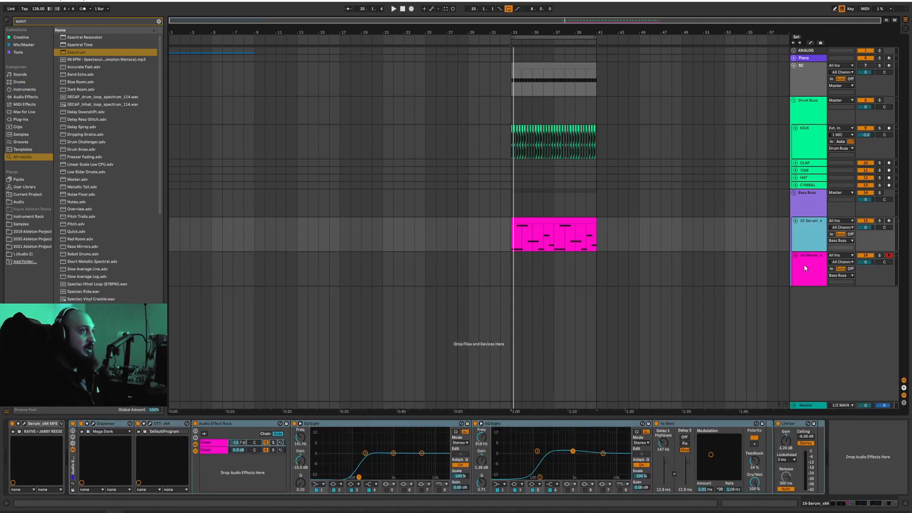